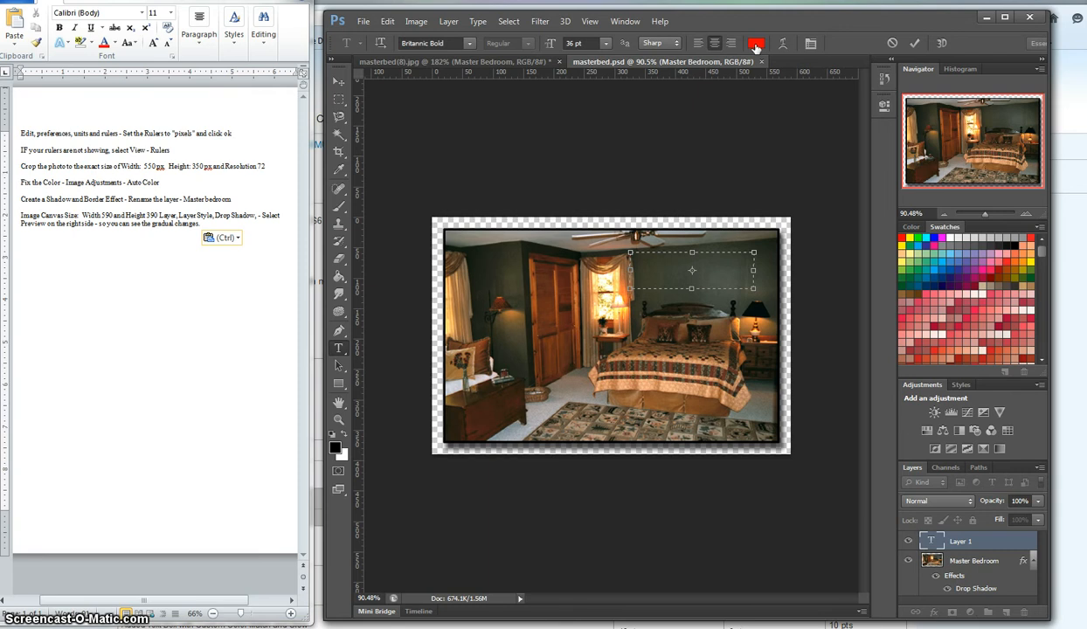
left_click(756, 45)
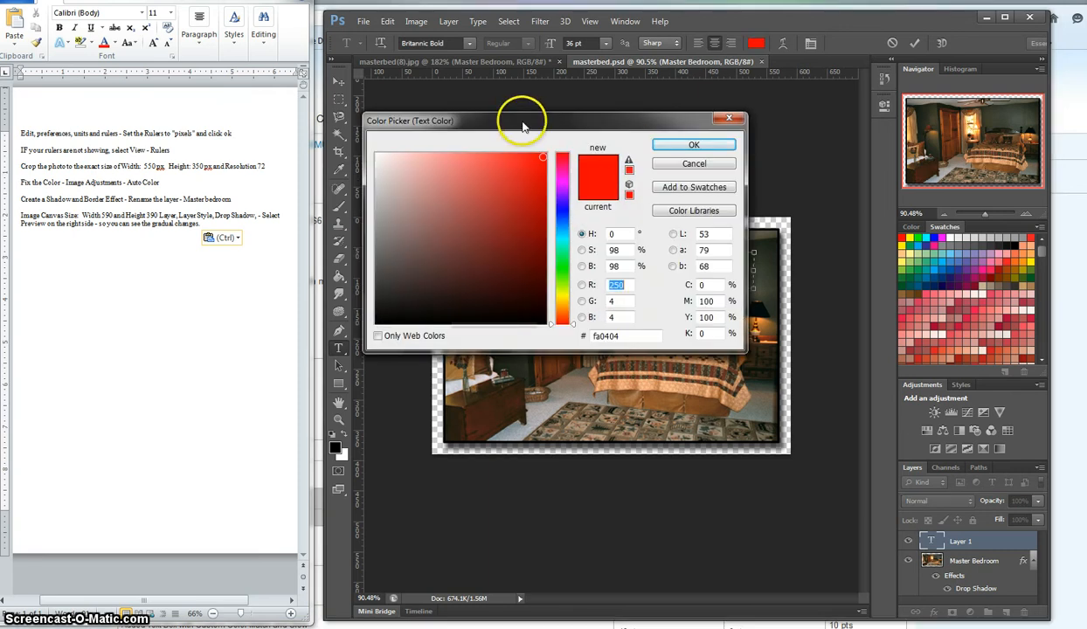
left_click_drag(516, 118, 584, 402)
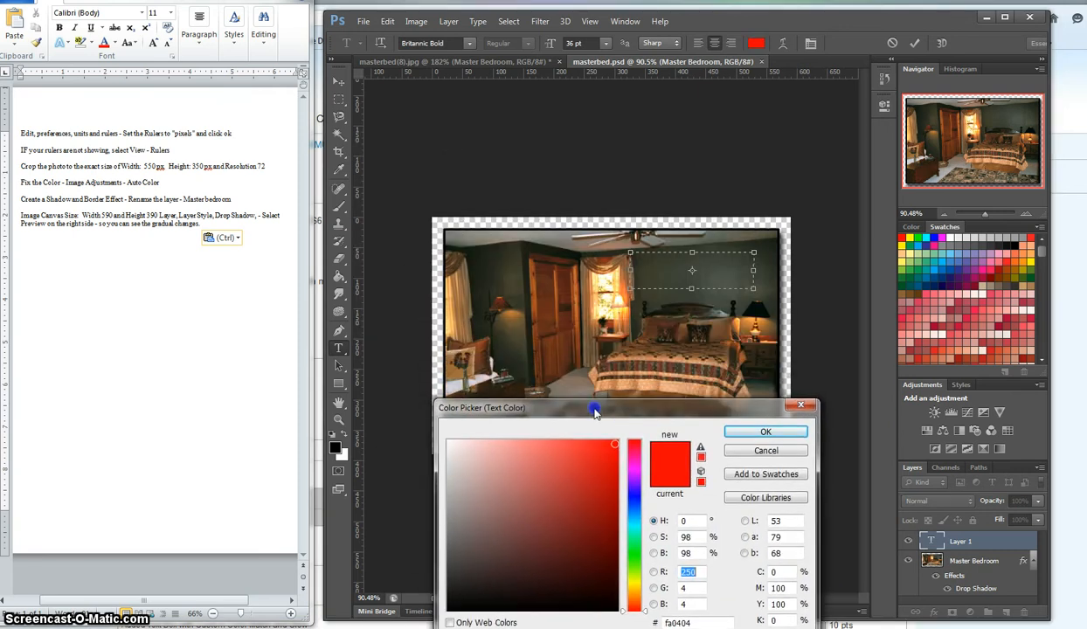
left_click(537, 281)
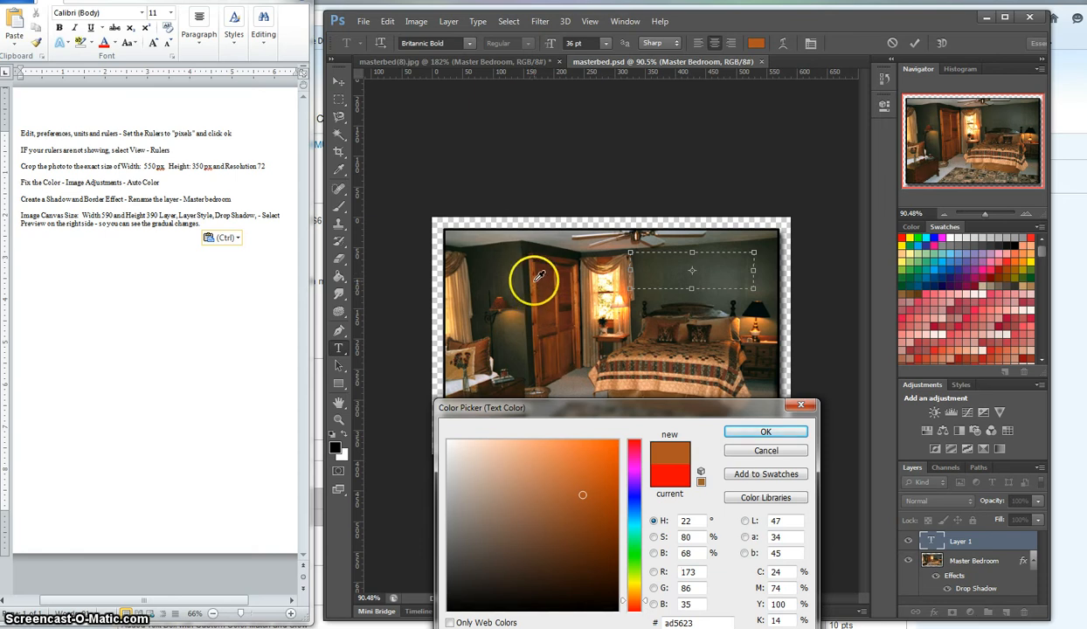
left_click(535, 280)
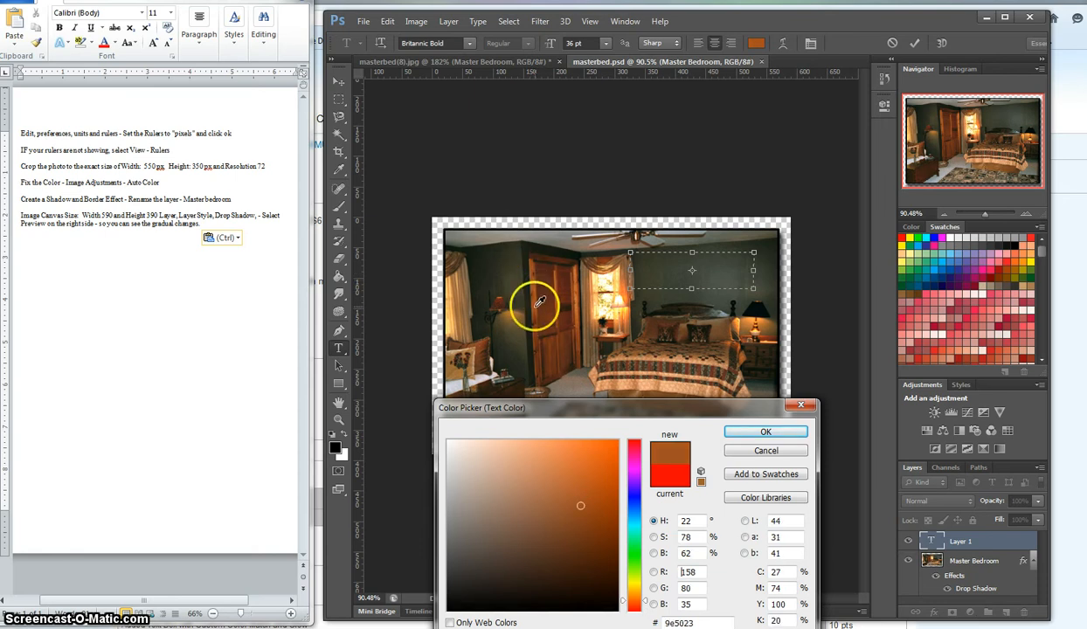
left_click(536, 304)
left_click(534, 285)
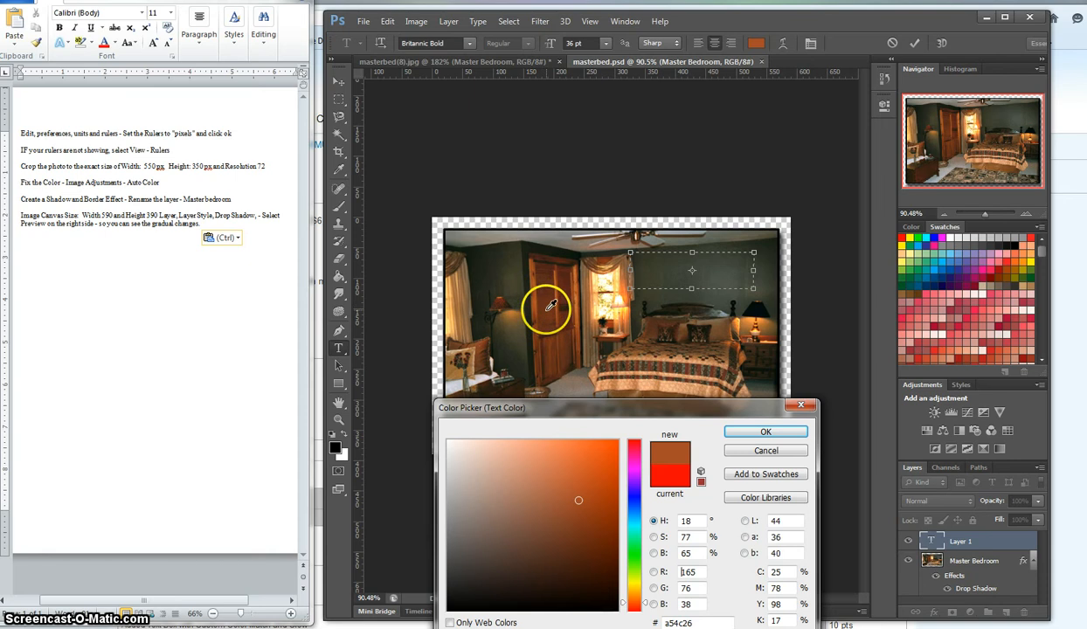
left_click(548, 302)
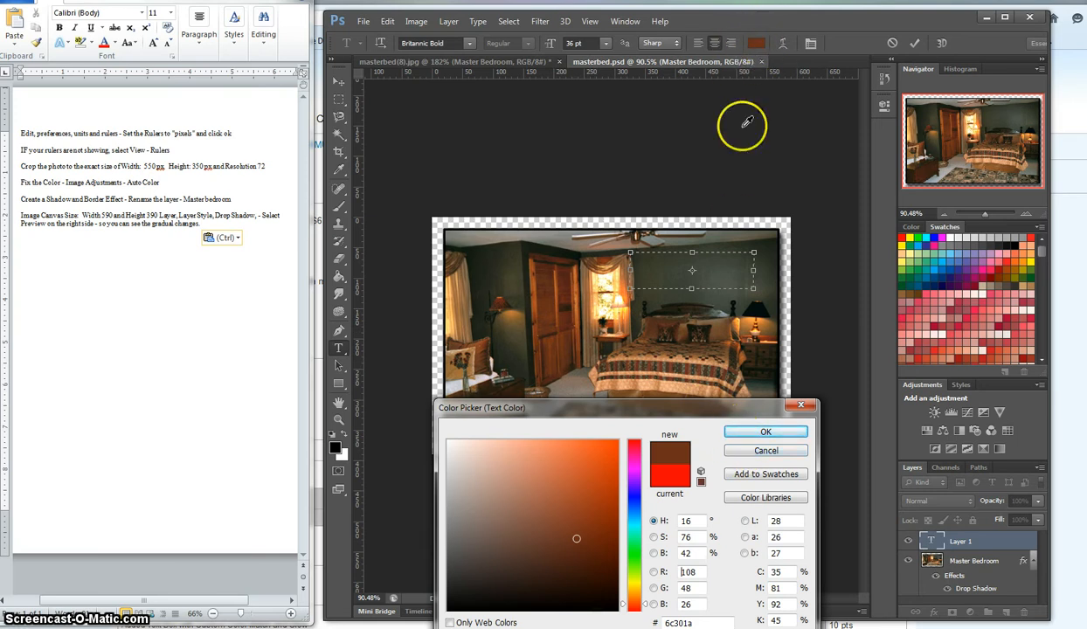
left_click(765, 450)
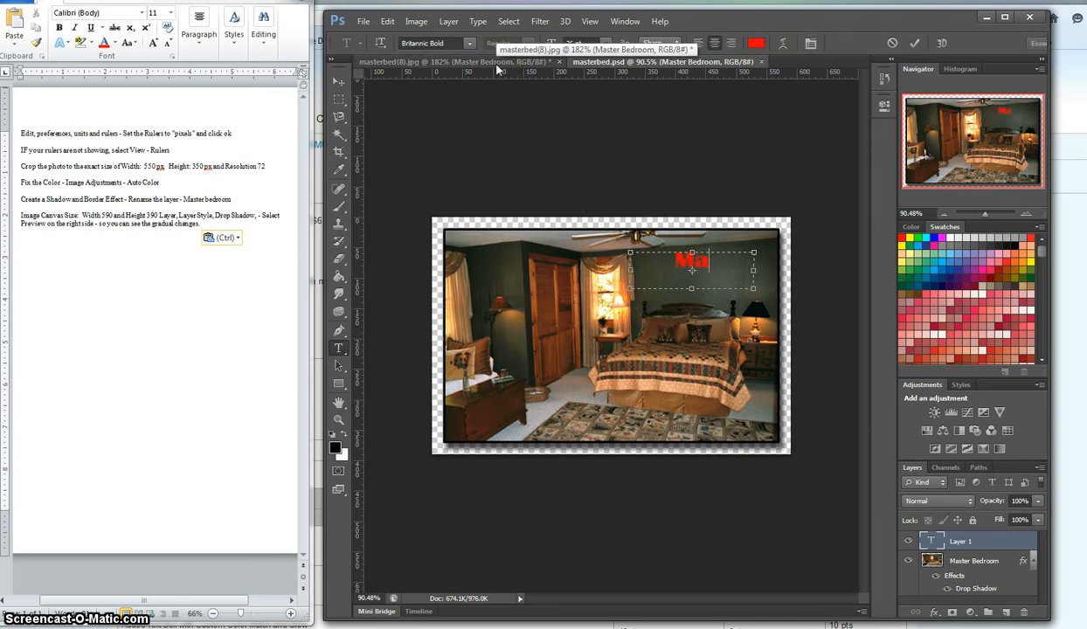
Enter "Master Bedroom" in the text box above the bed and set the word "Master" to 14 pt
type("B")
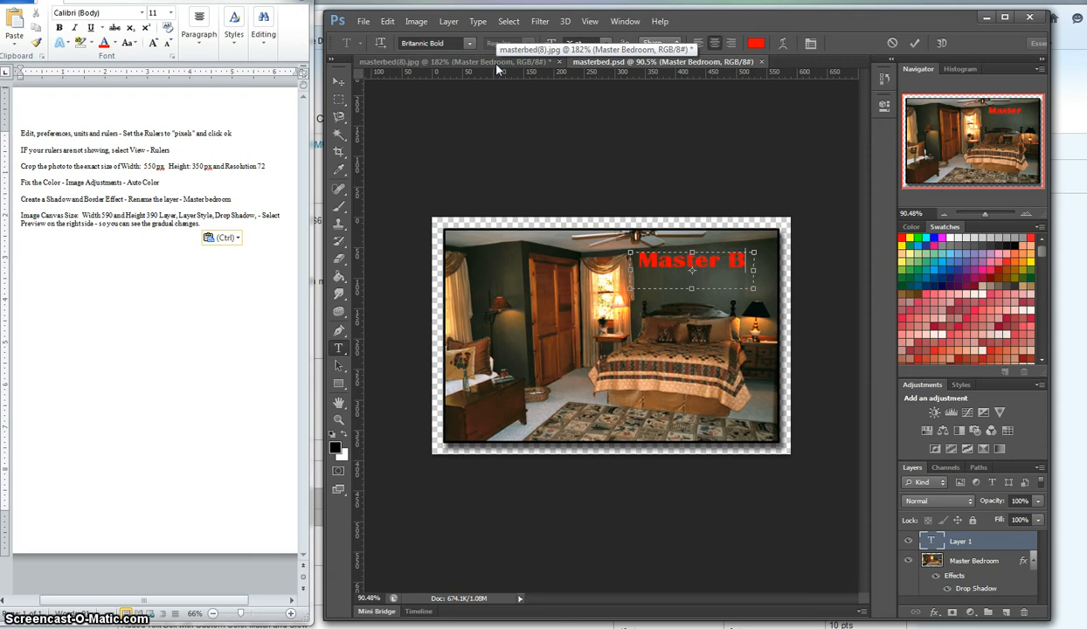
type("e")
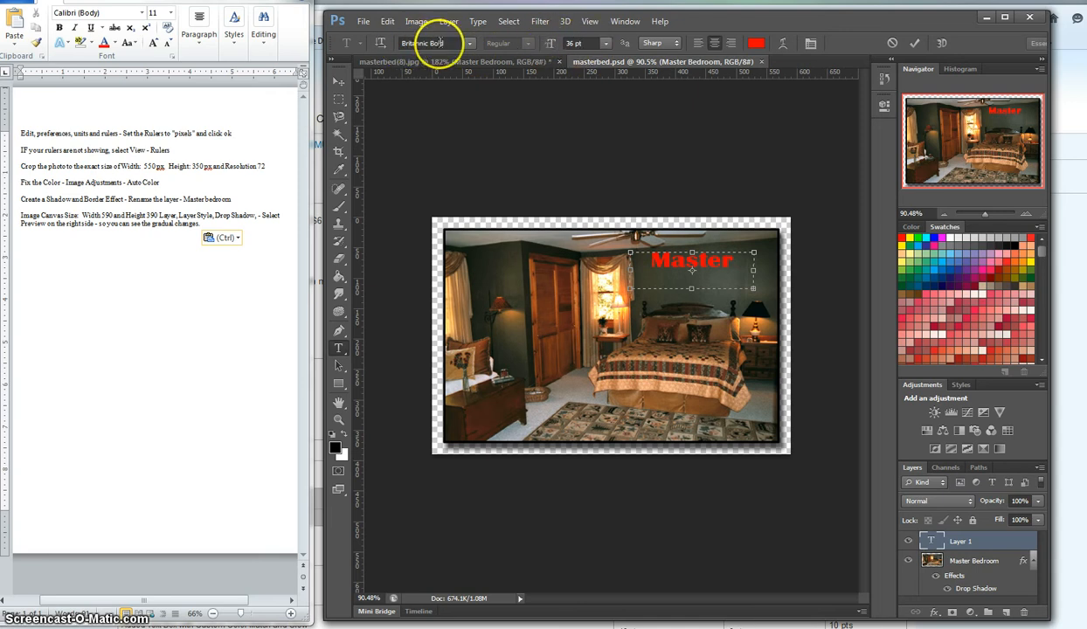
double_click(662, 259)
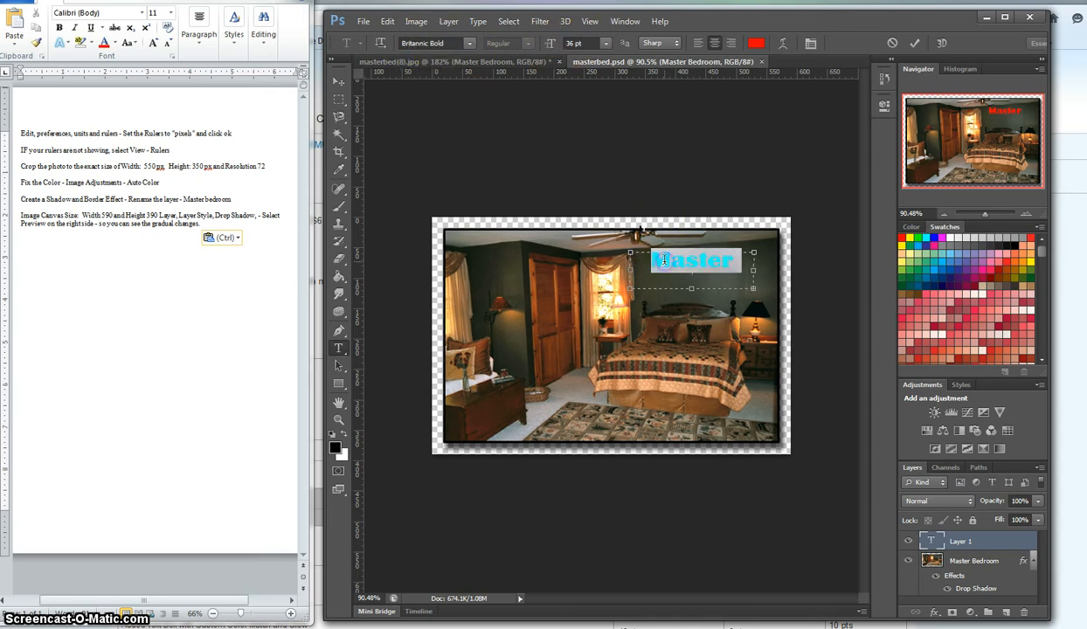
left_click(606, 42)
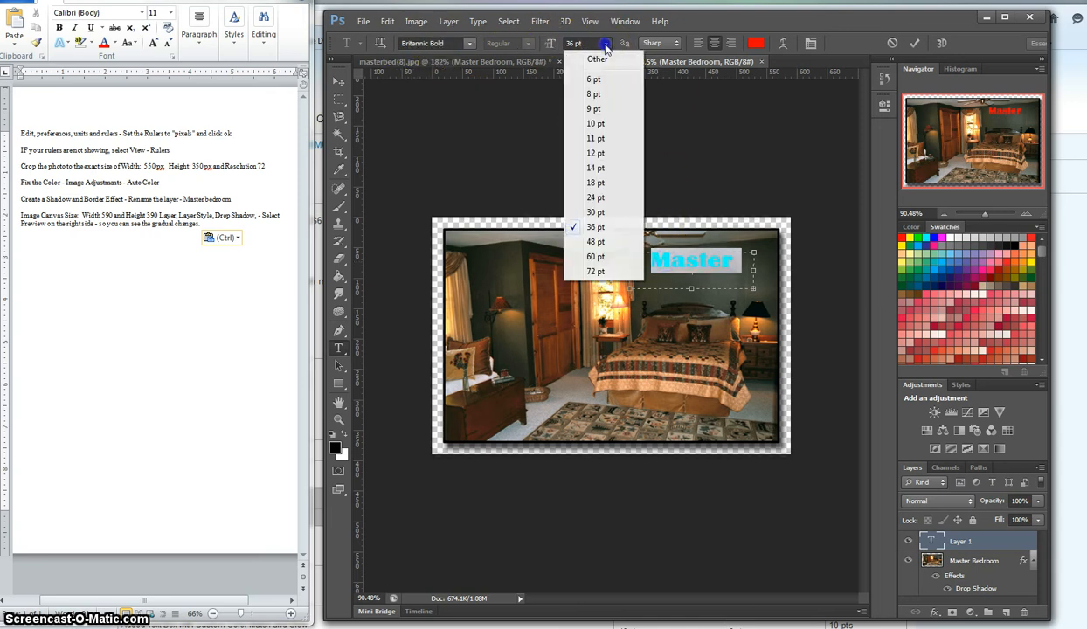
left_click(597, 169)
Set the remaining larger part of the Master Bedroom text to 14 pt as well
left_click(649, 269)
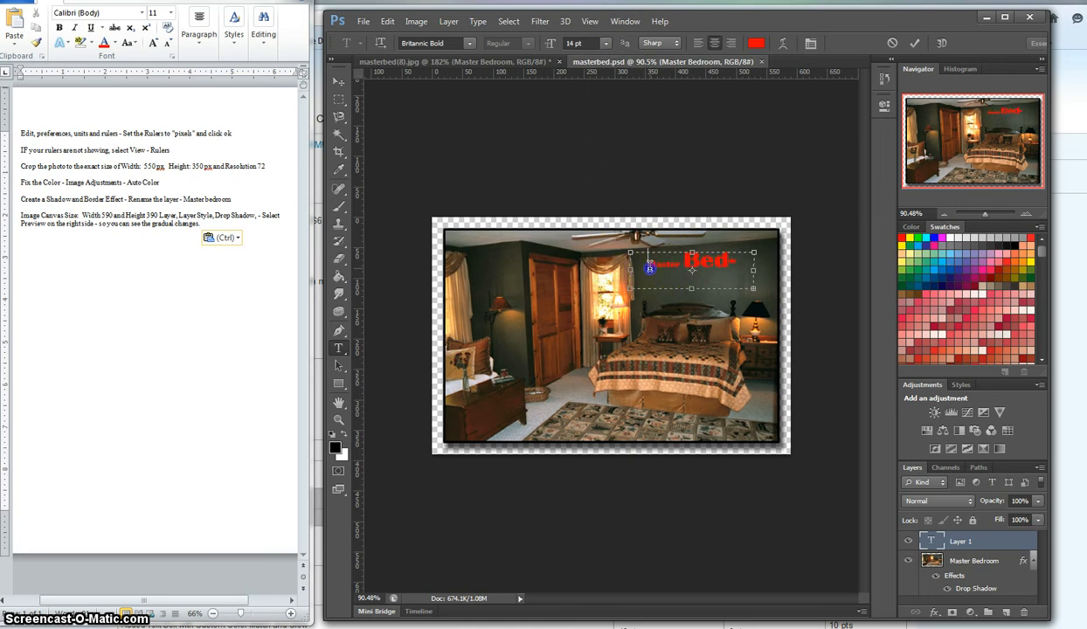
triple_click(650, 268)
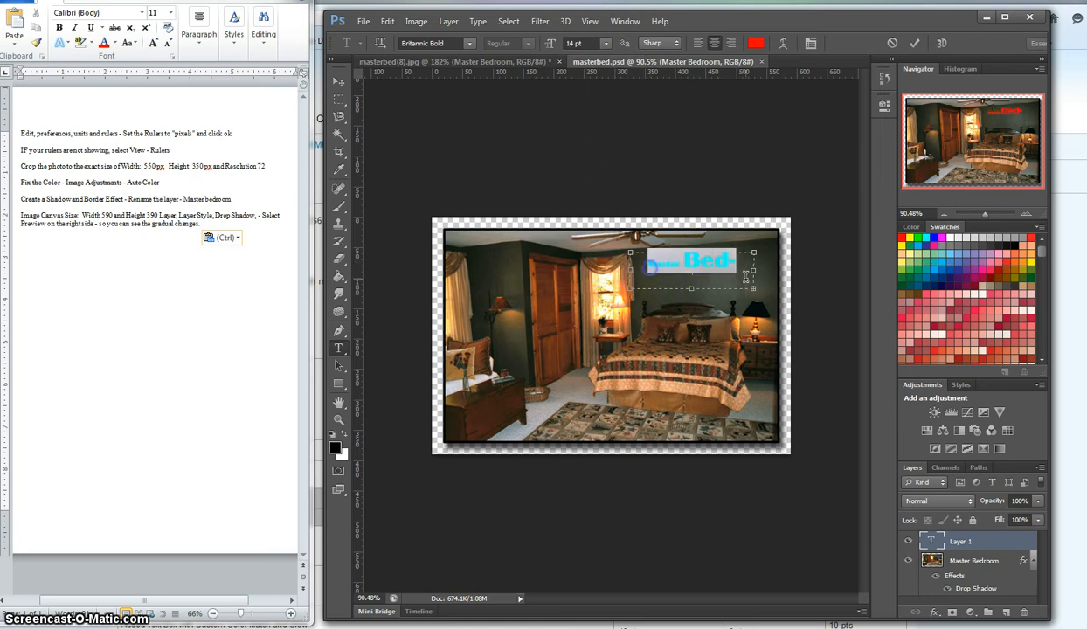
left_click(604, 44)
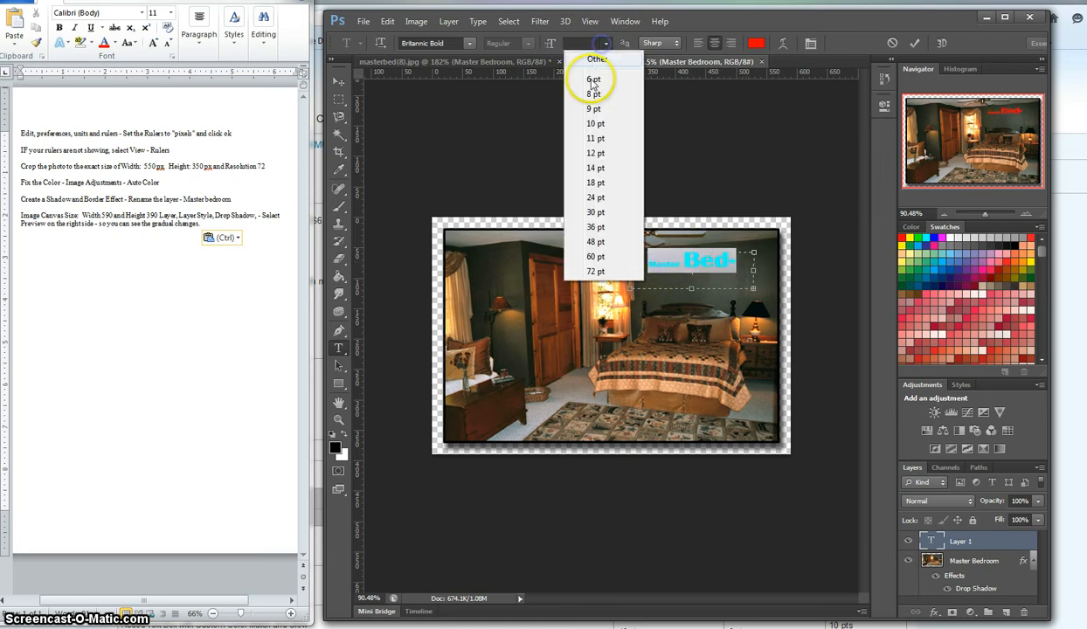
left_click(597, 167)
double_click(711, 260)
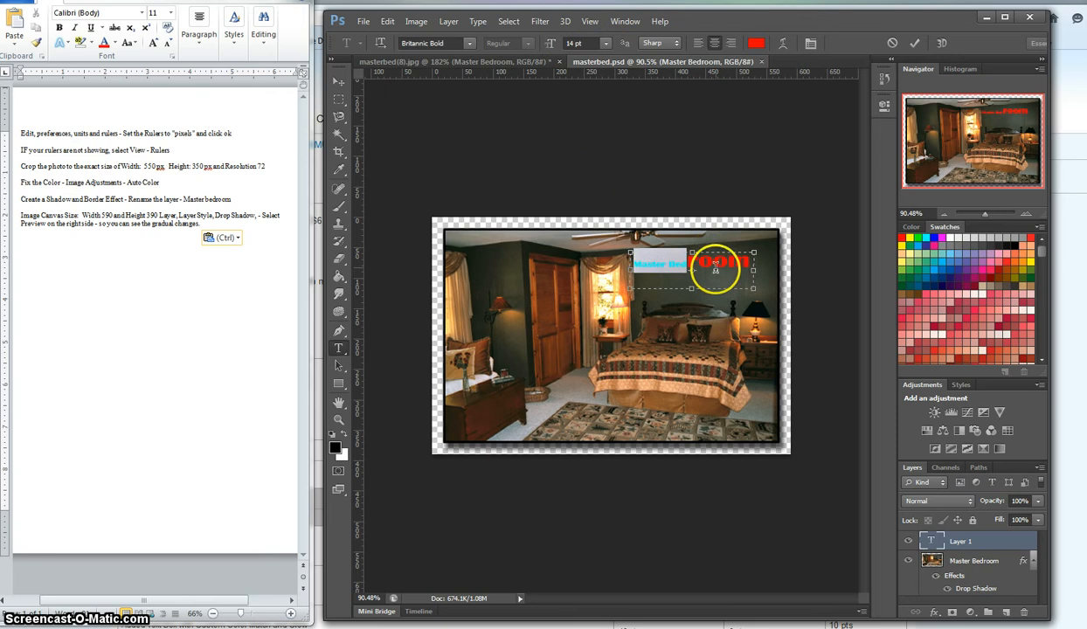
left_click(604, 44)
left_click(597, 168)
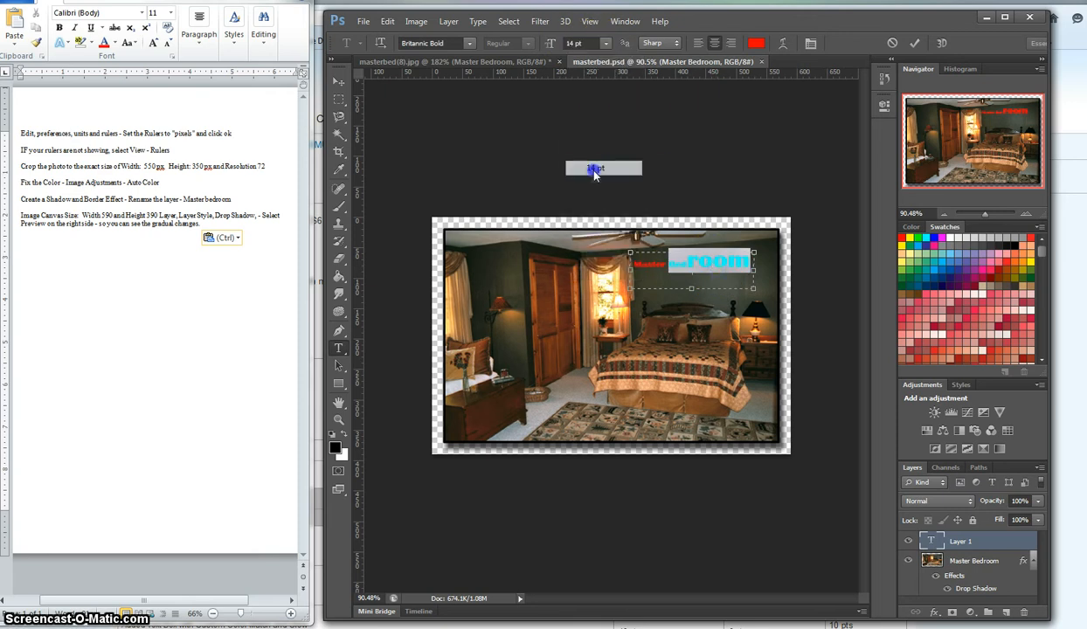
Change the whole Master Bedroom text to the Arial font at a size of 20 pt
left_click(708, 267)
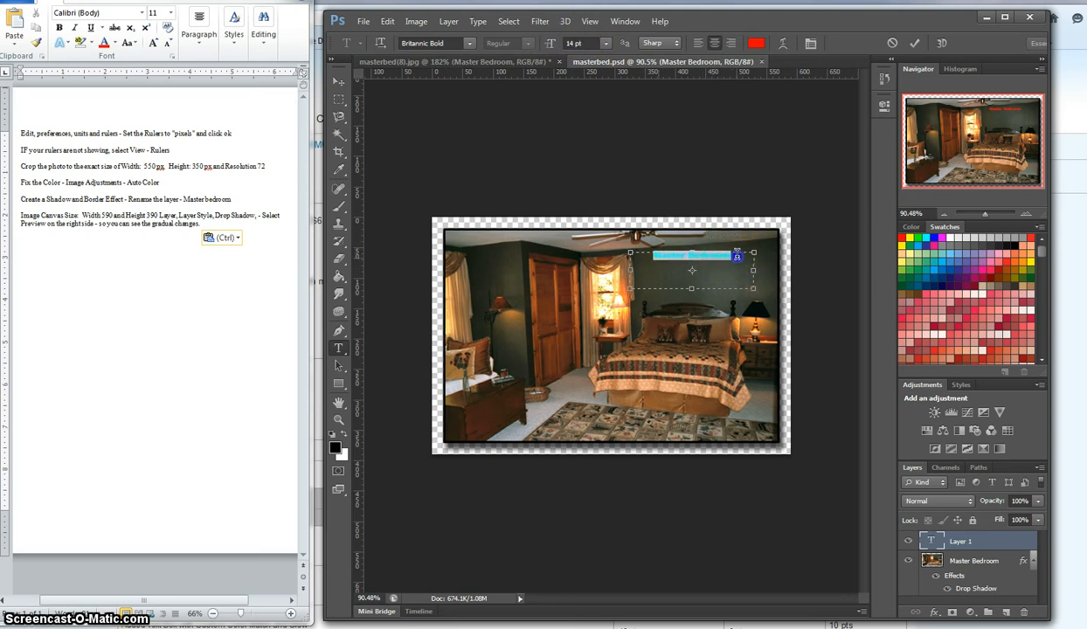
left_click(471, 43)
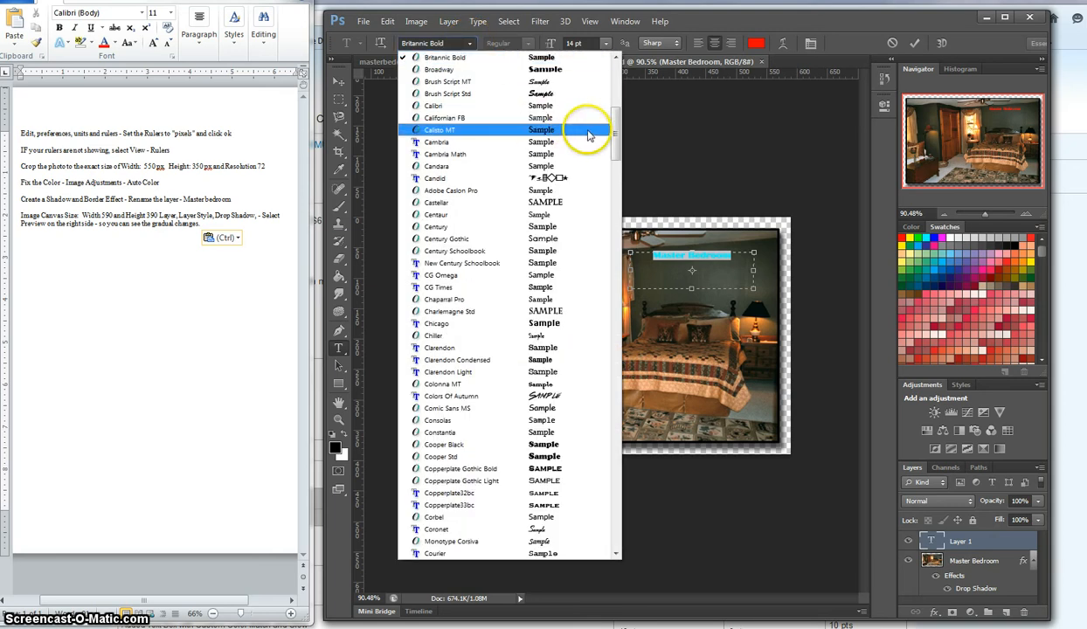
left_click_drag(616, 132, 619, 77)
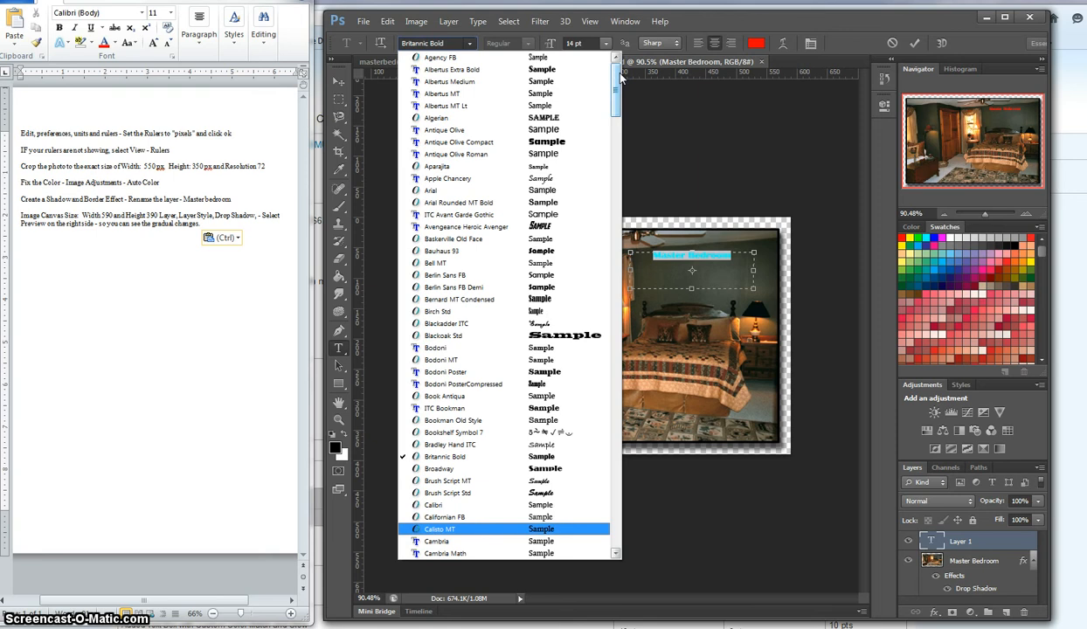
left_click(434, 191)
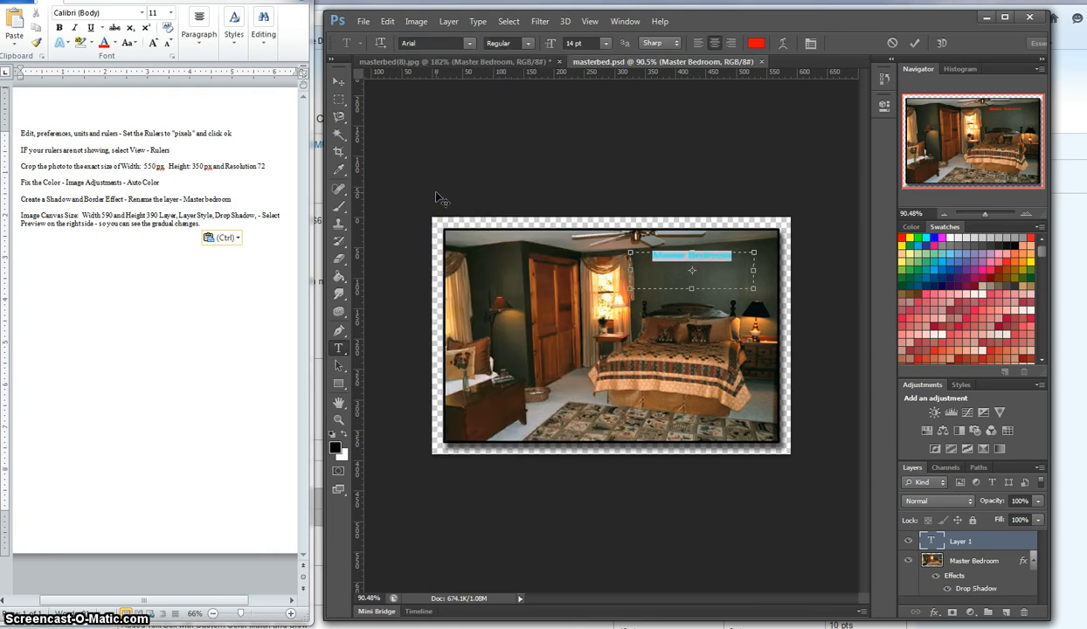
left_click(606, 43)
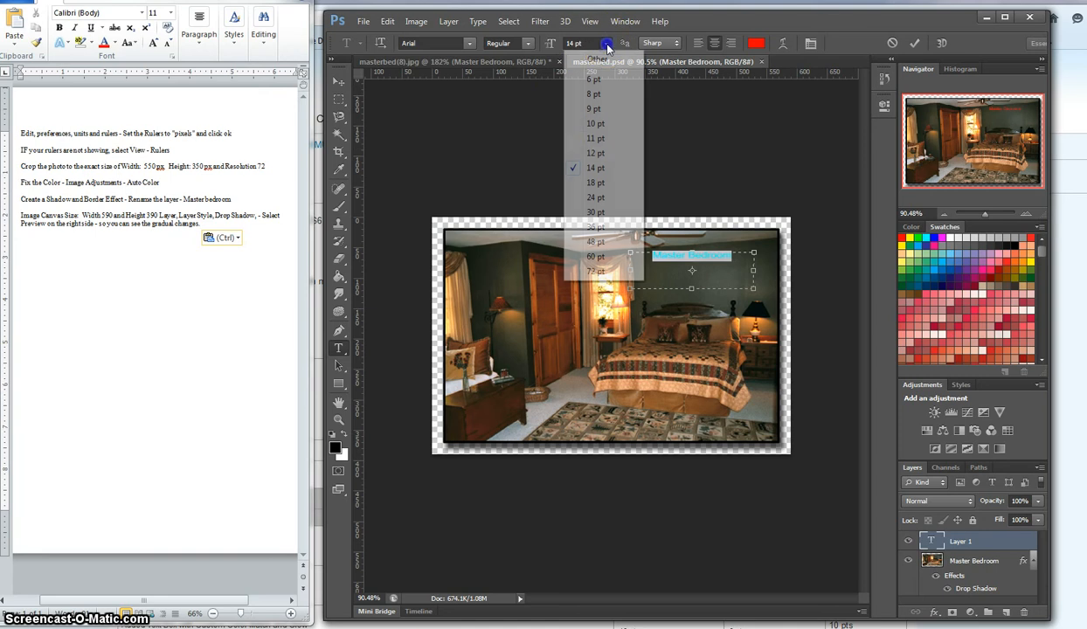
left_click(590, 41)
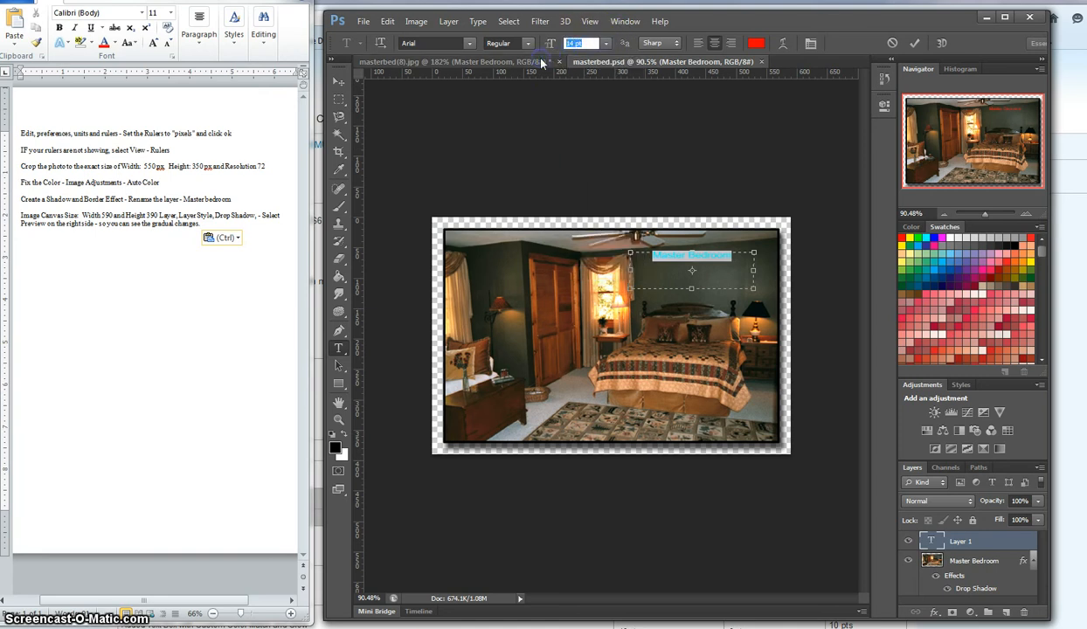
type("20")
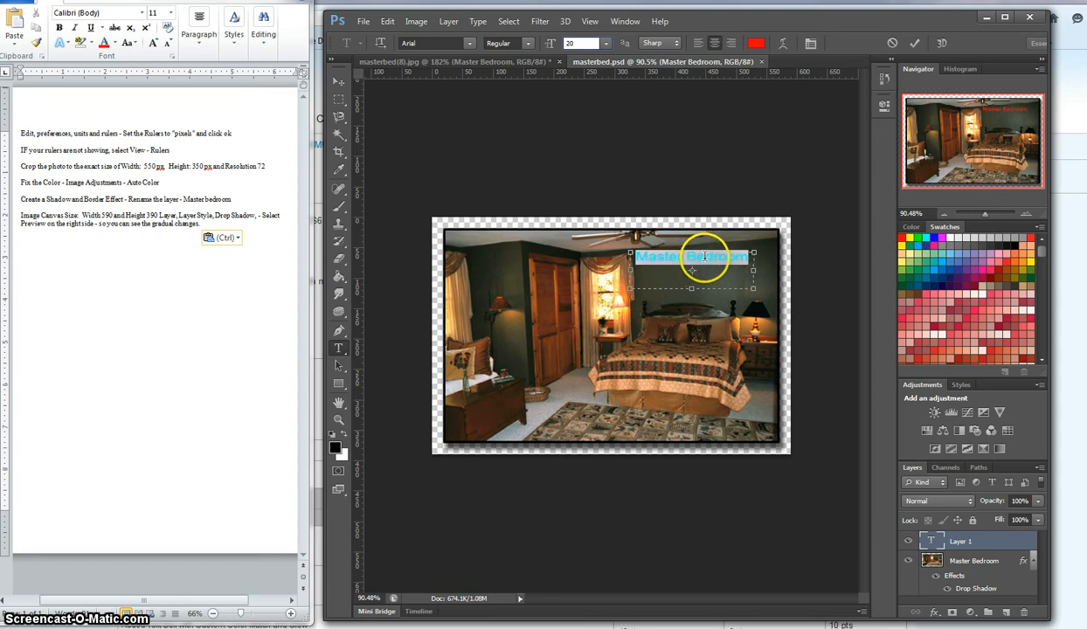
Set the horizontal scale of the Master Bedroom text to 100% in the character settings
left_click(621, 22)
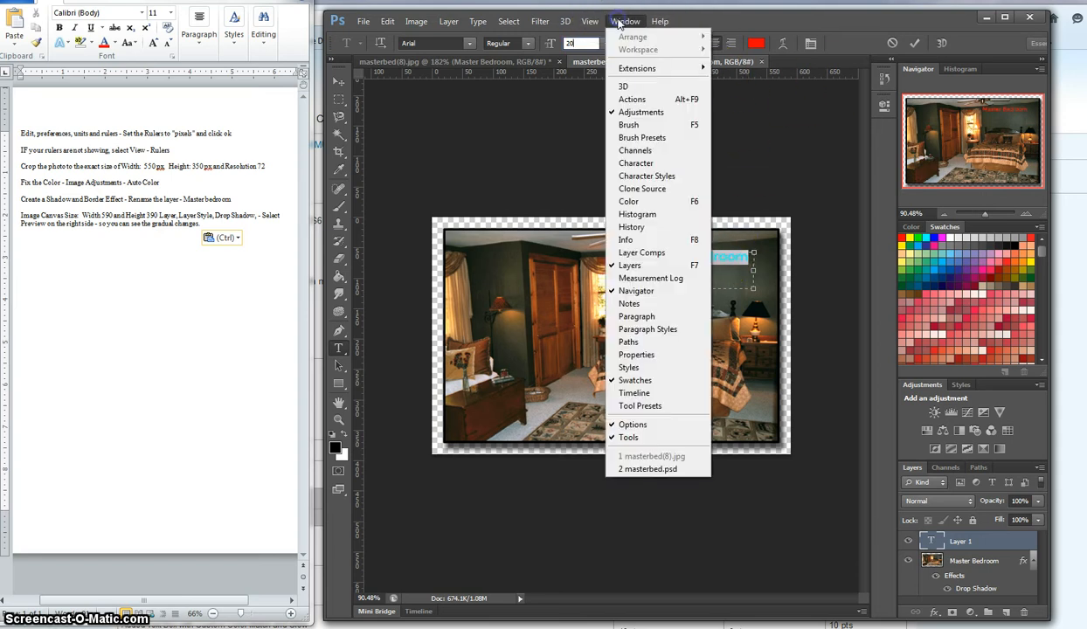
left_click(622, 163)
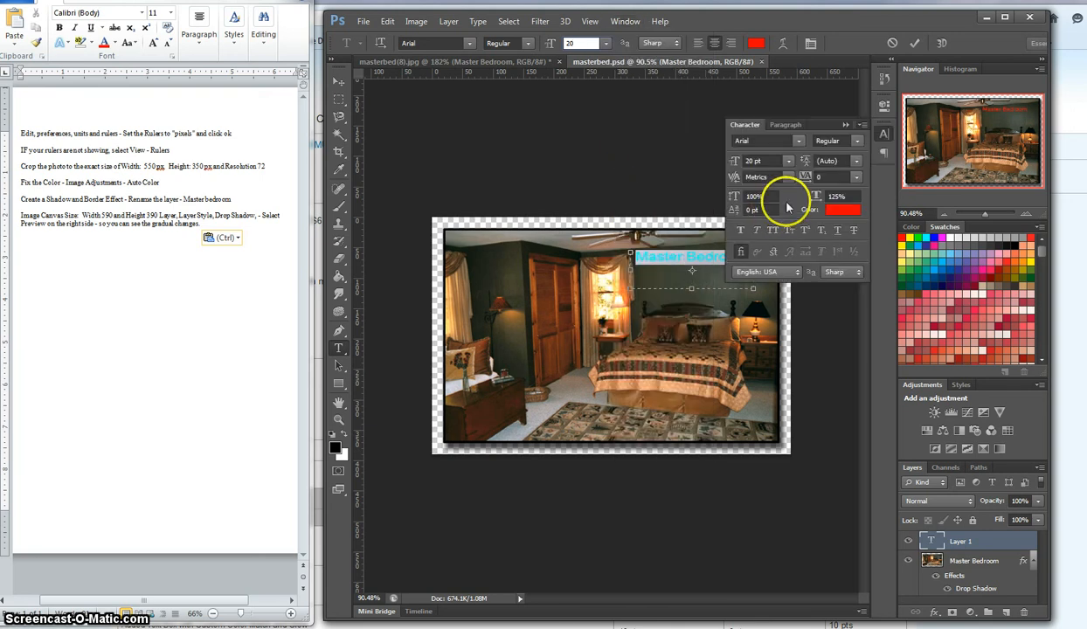
left_click(839, 197)
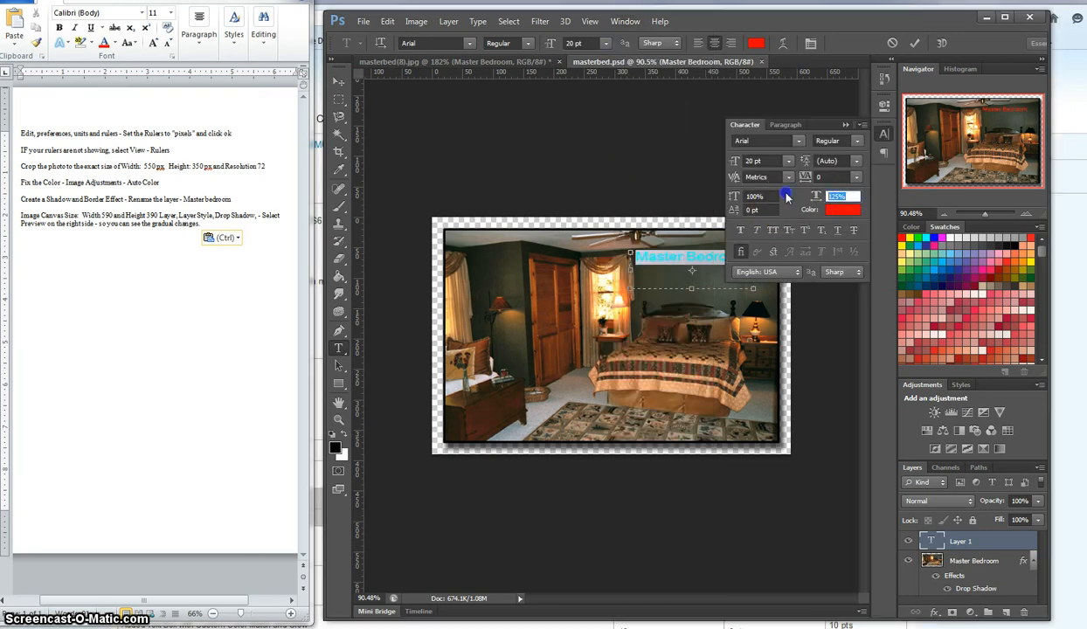
type("100")
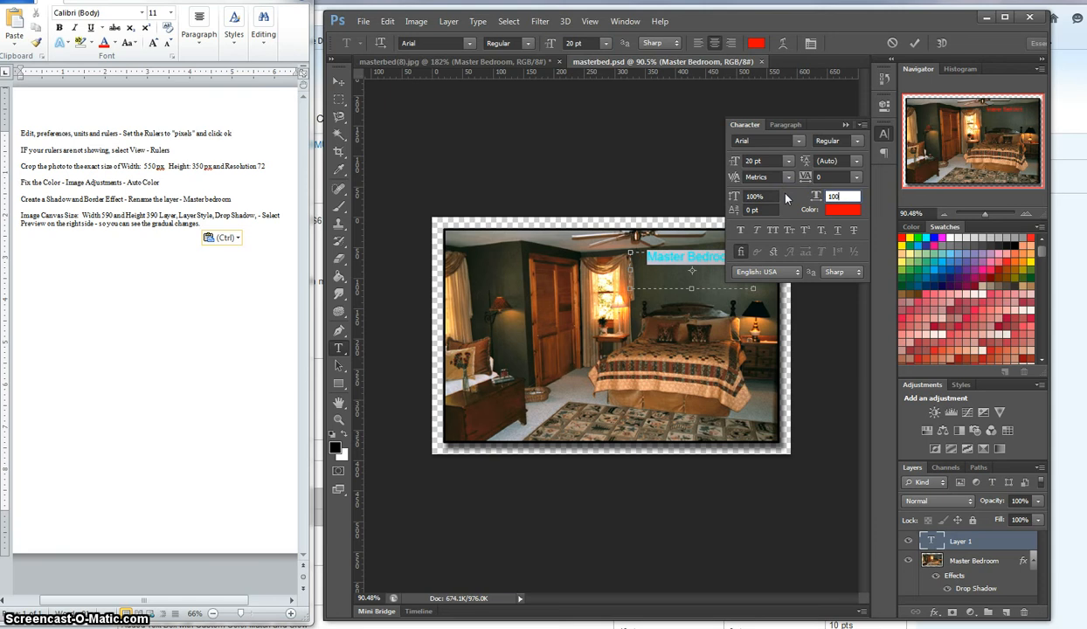
left_click(843, 126)
Recolour the Master Bedroom text with the brown-orange b45d2a sampled from the wooden door frame in the photo
left_click(673, 255)
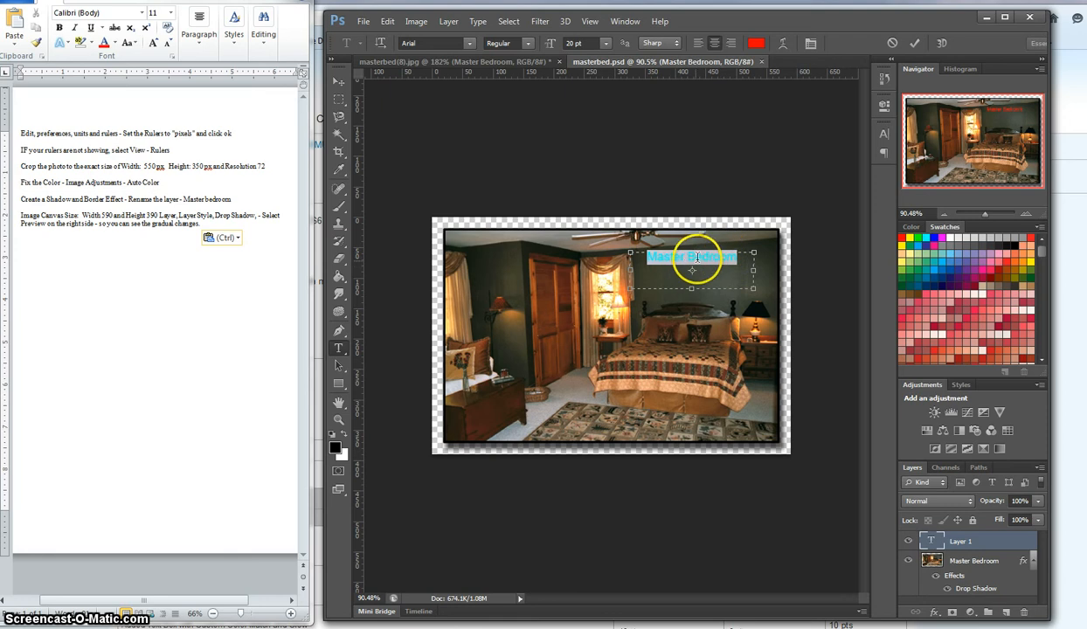
left_click(758, 44)
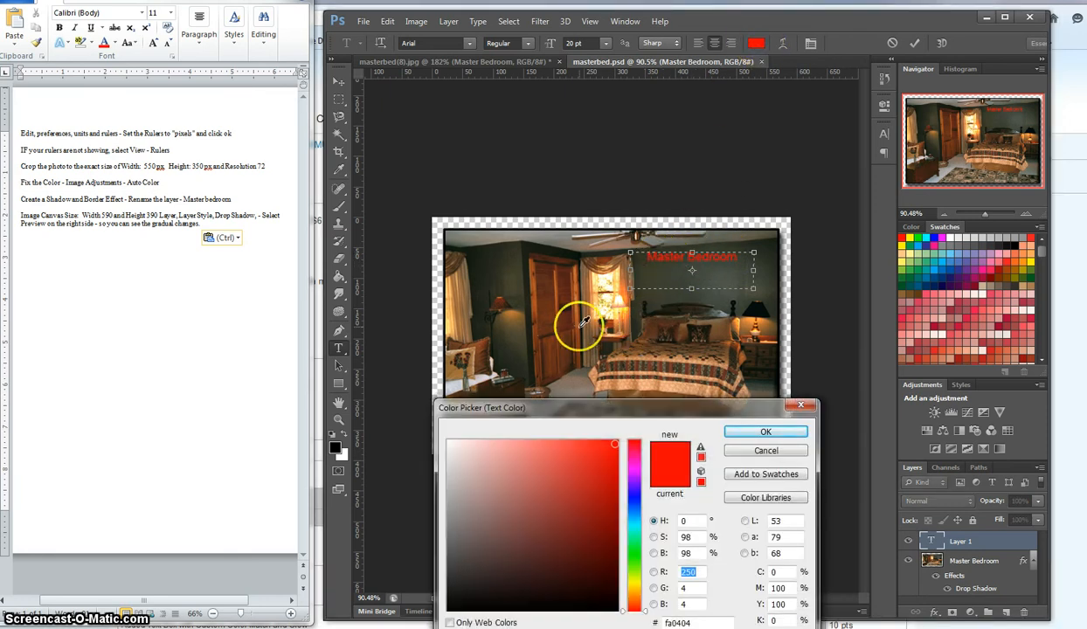
left_click(535, 301)
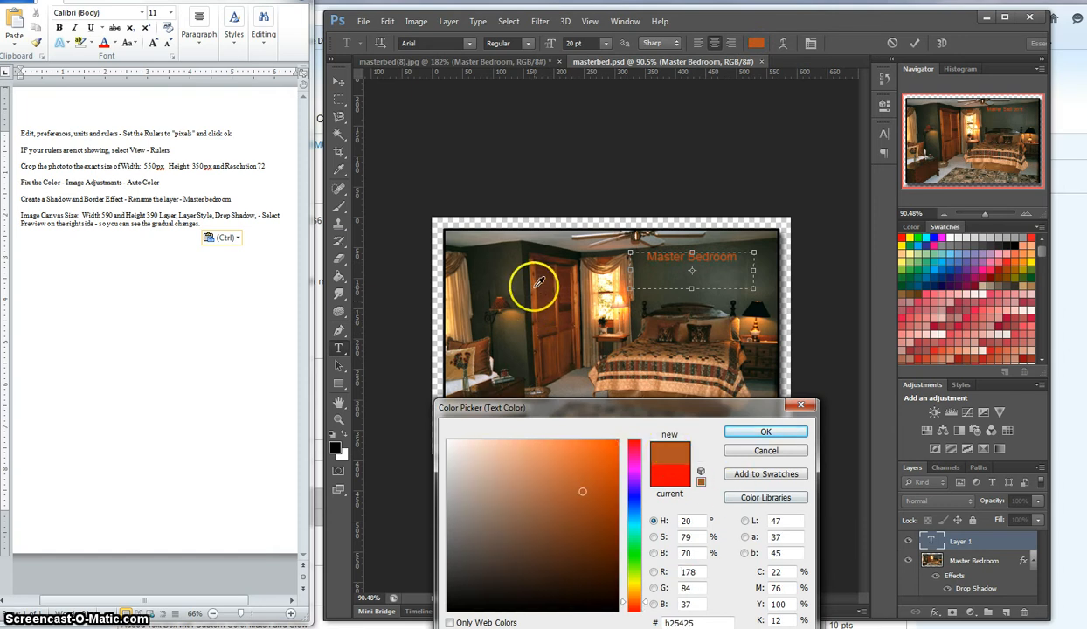
left_click(535, 281)
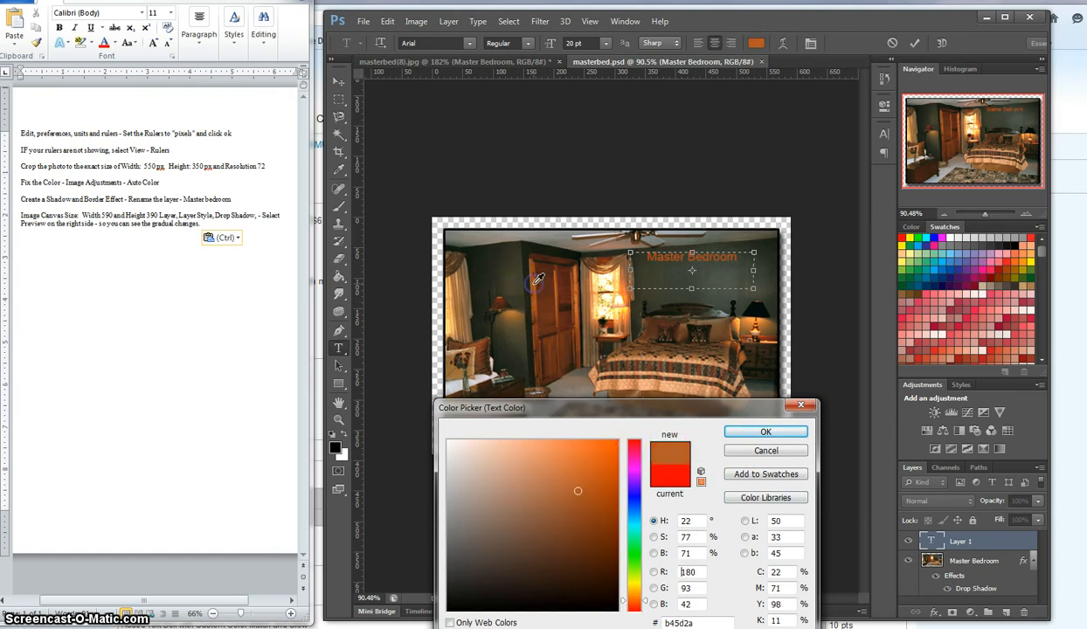
left_click(765, 432)
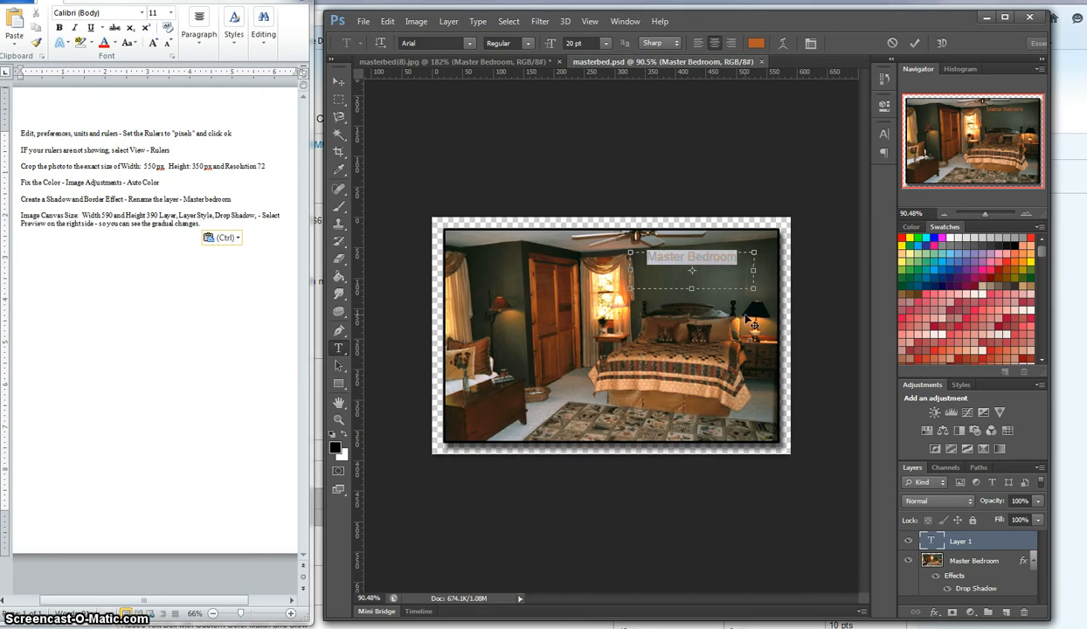
Commit the Master Bedroom text, open its layer's Blending Options, dismiss the audio-device popup and move the dialog clear of the title
left_click(340, 84)
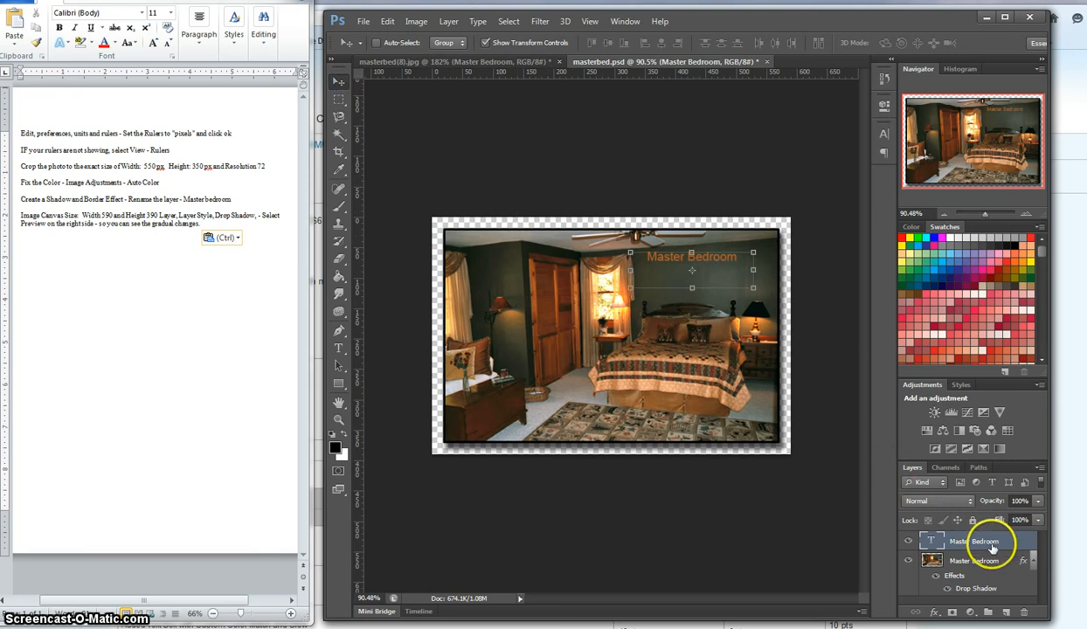
left_click(1039, 469)
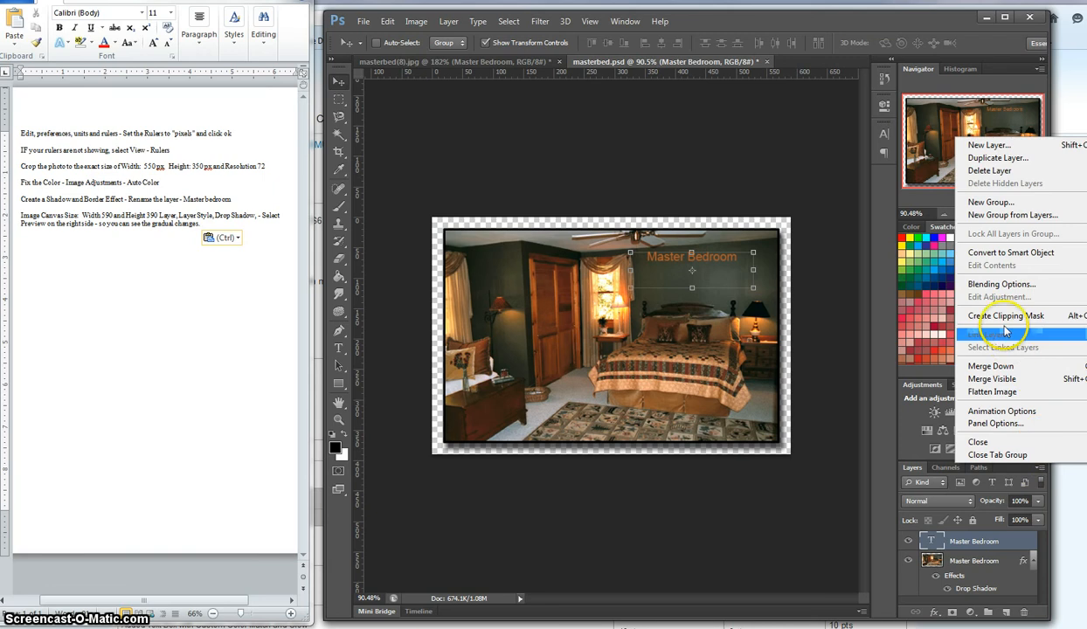
left_click(987, 284)
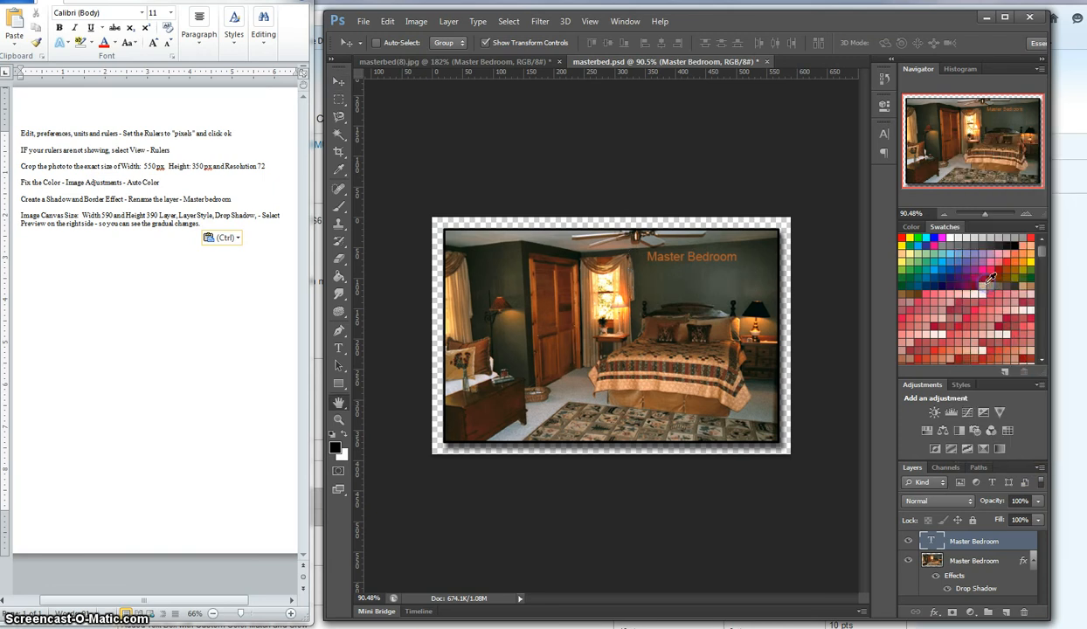
left_click_drag(529, 277, 464, 128)
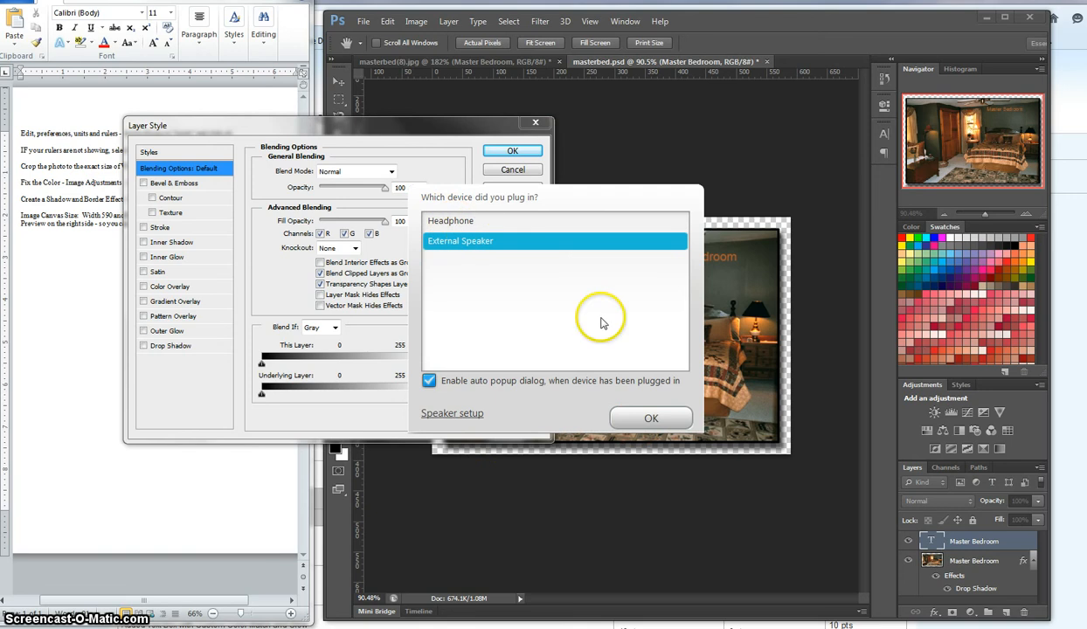
left_click(651, 418)
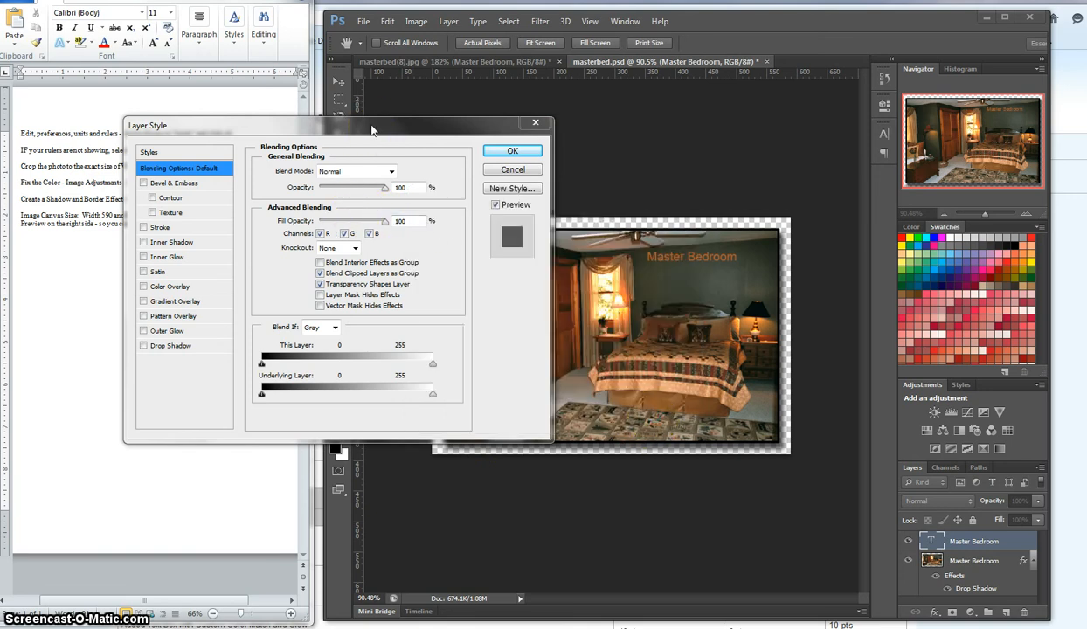
left_click_drag(372, 130, 296, 169)
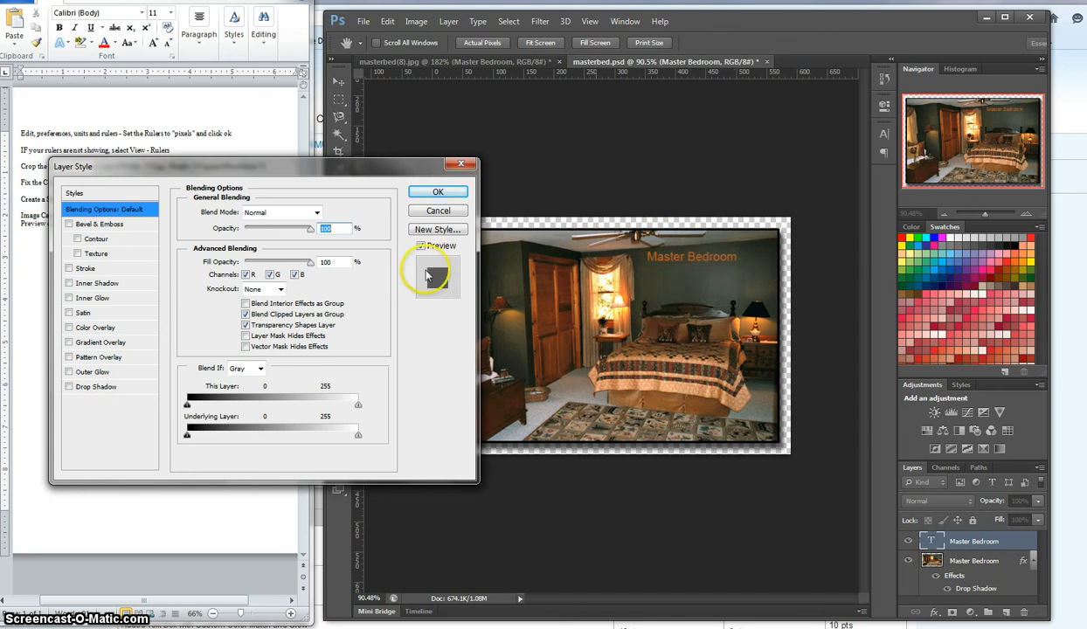
Enable the Outer Glow effect on the Master Bedroom text layer and open its settings
left_click(70, 372)
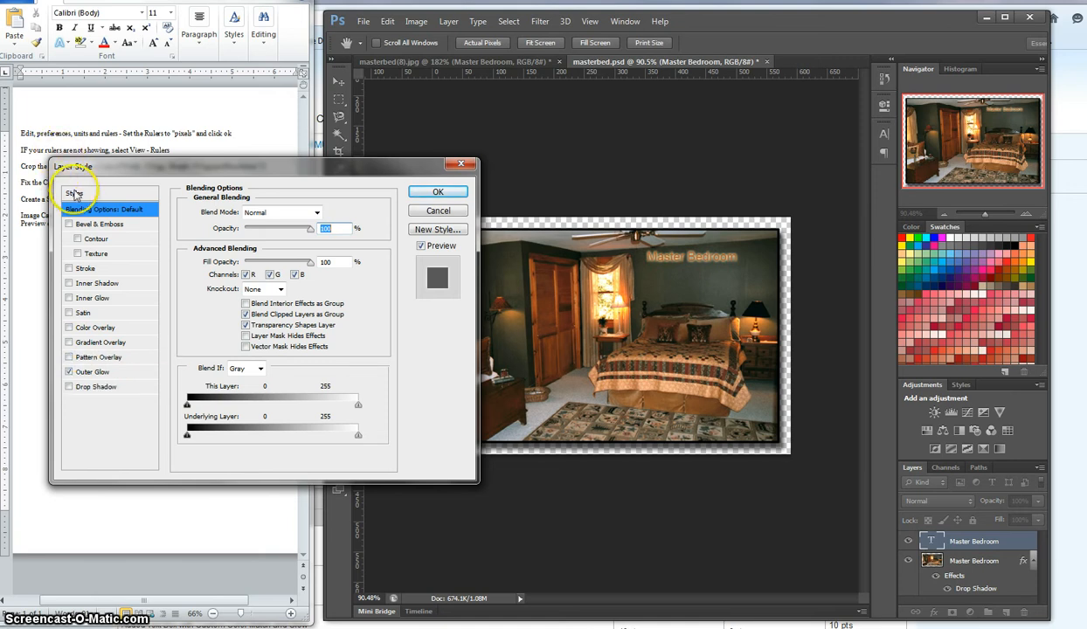
left_click(69, 372)
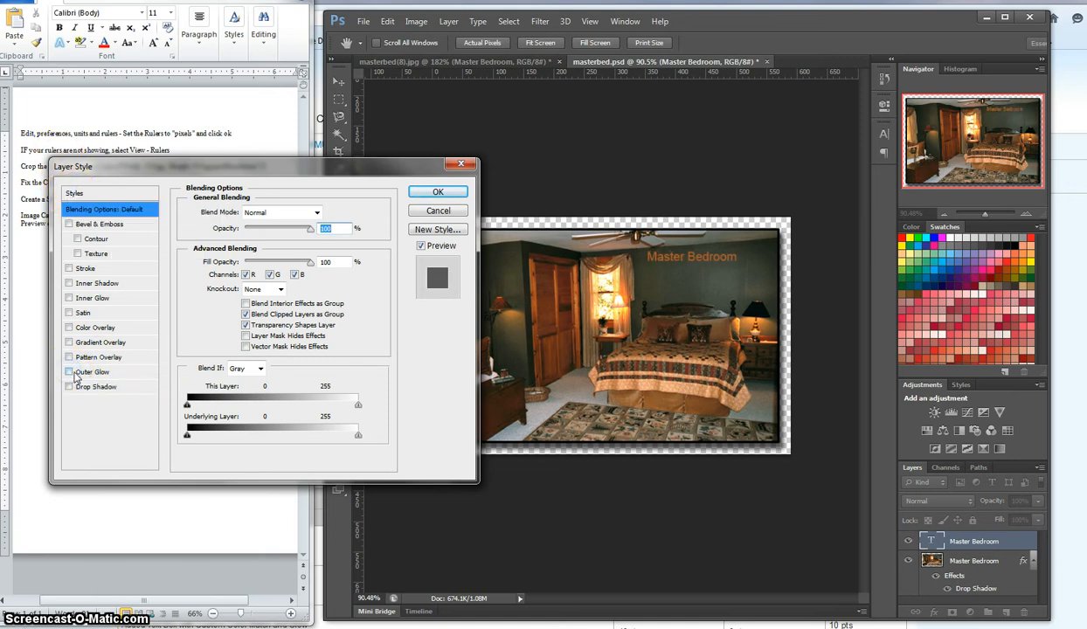
left_click(69, 372)
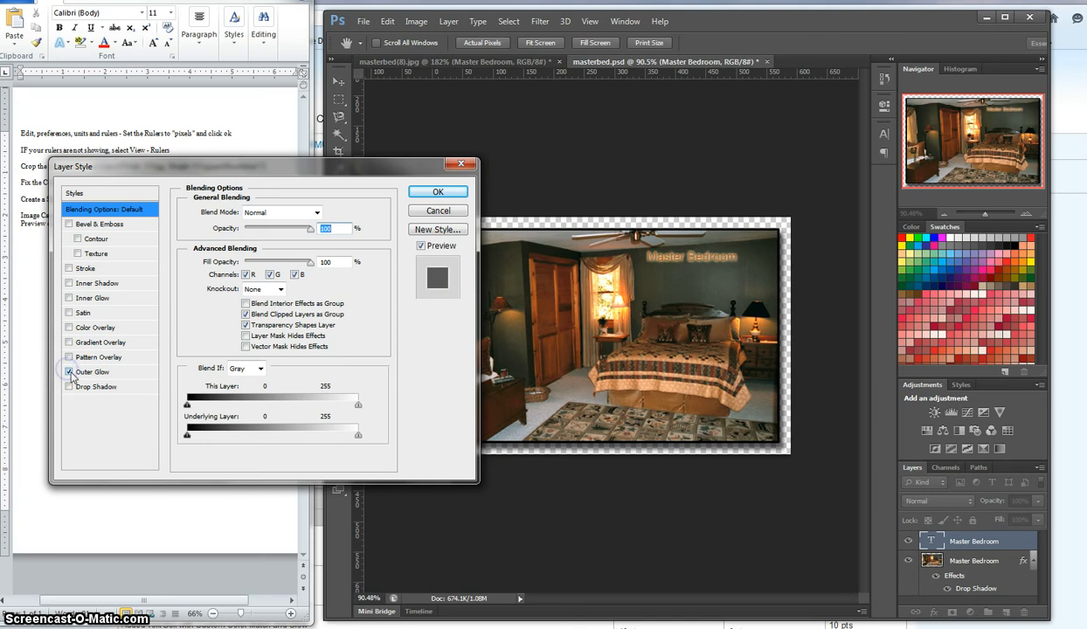
left_click(85, 373)
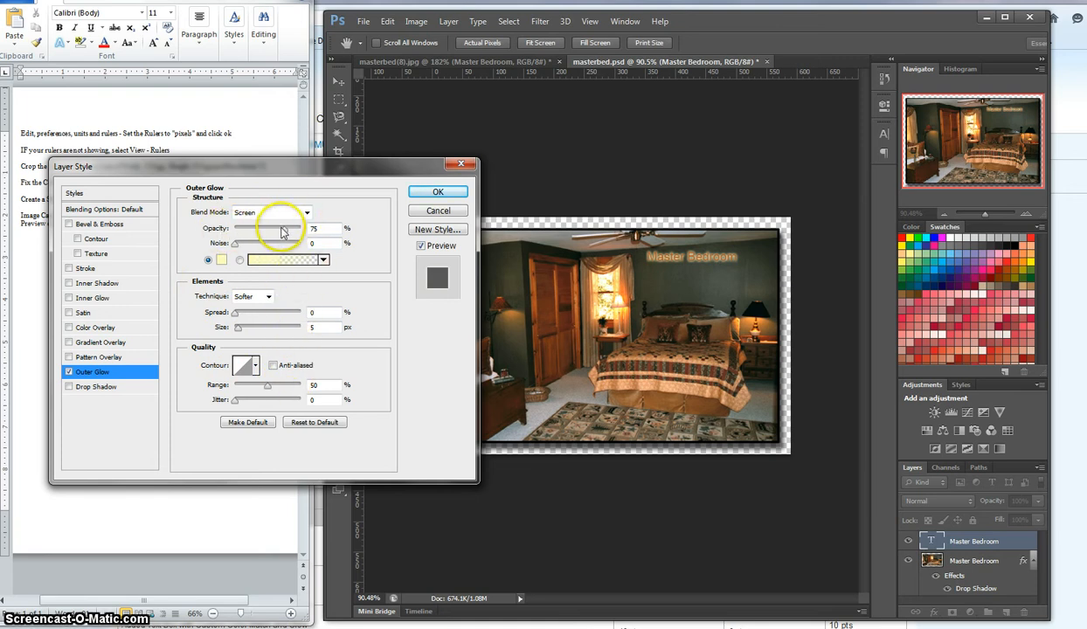
Set the outer glow's opacity to 67% and try a stronger noise before returning the noise to 0%
left_click_drag(285, 230, 300, 229)
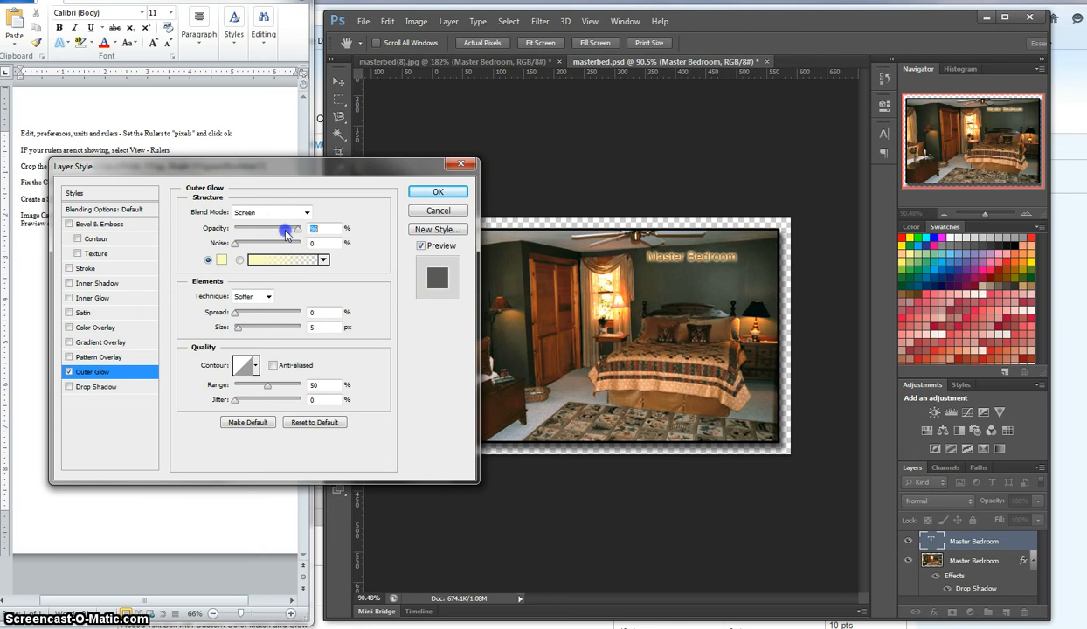
mouse_move(286, 233)
left_mouse_down()
mouse_move(295, 234)
mouse_move(281, 239)
left_mouse_up()
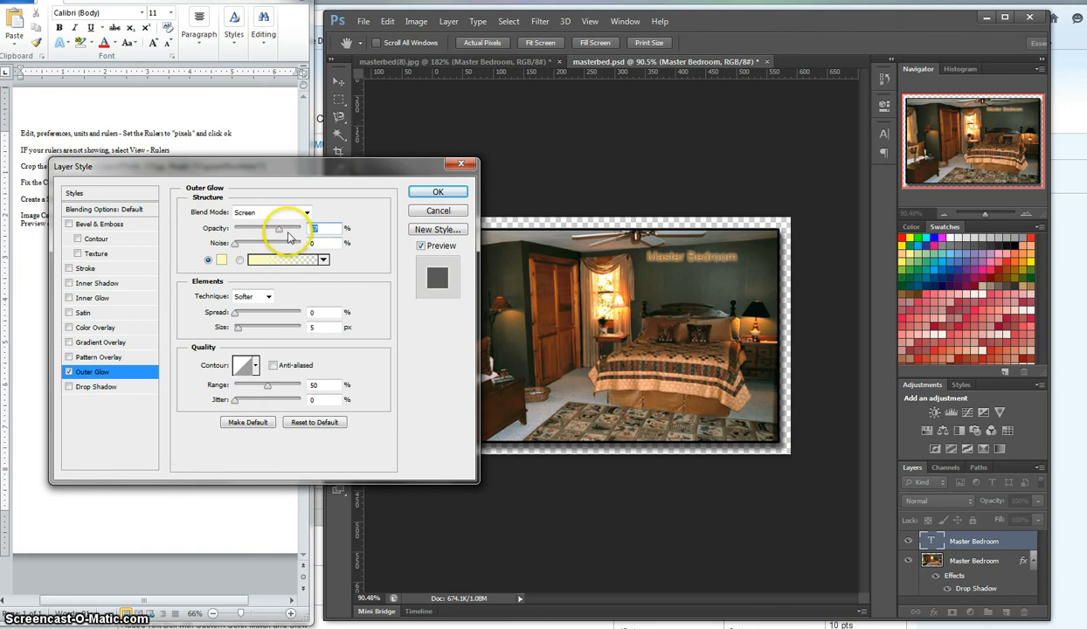
left_click(236, 244)
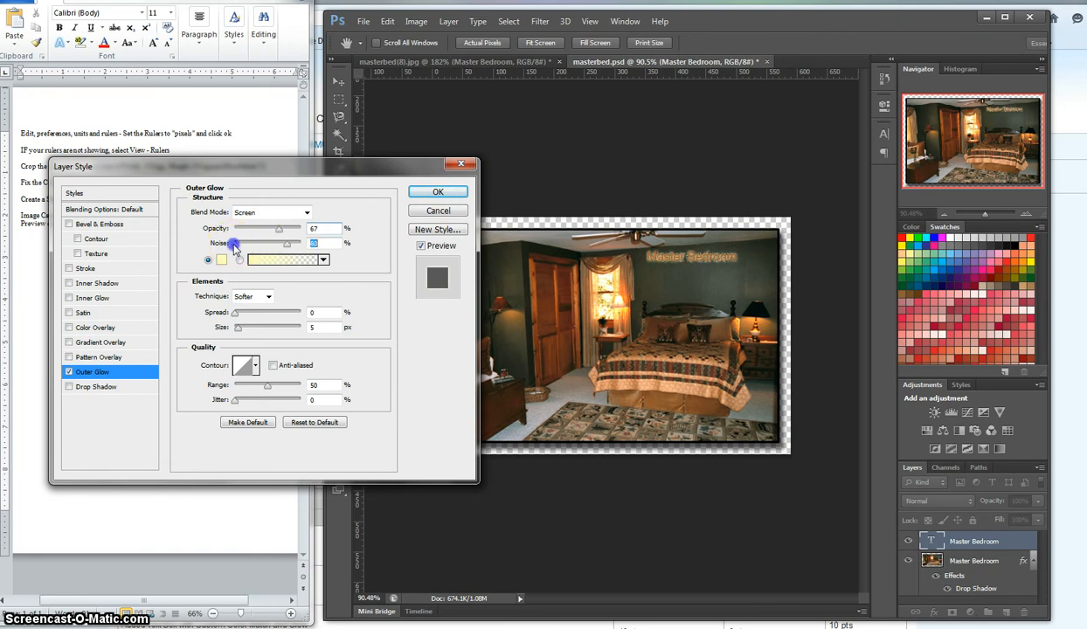
left_click(234, 245)
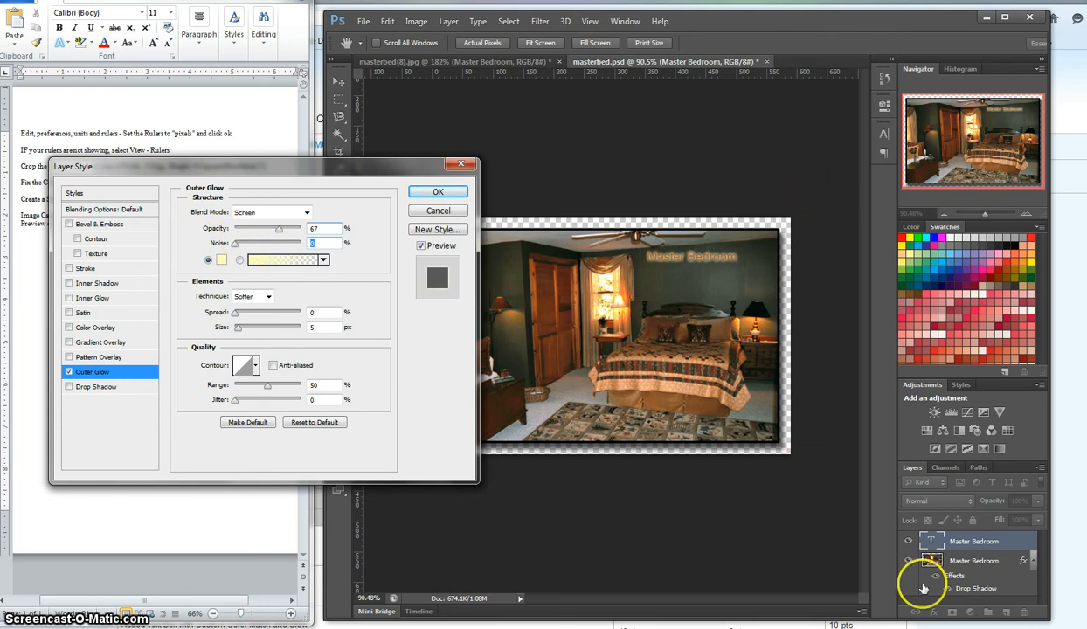
left_click(985, 218)
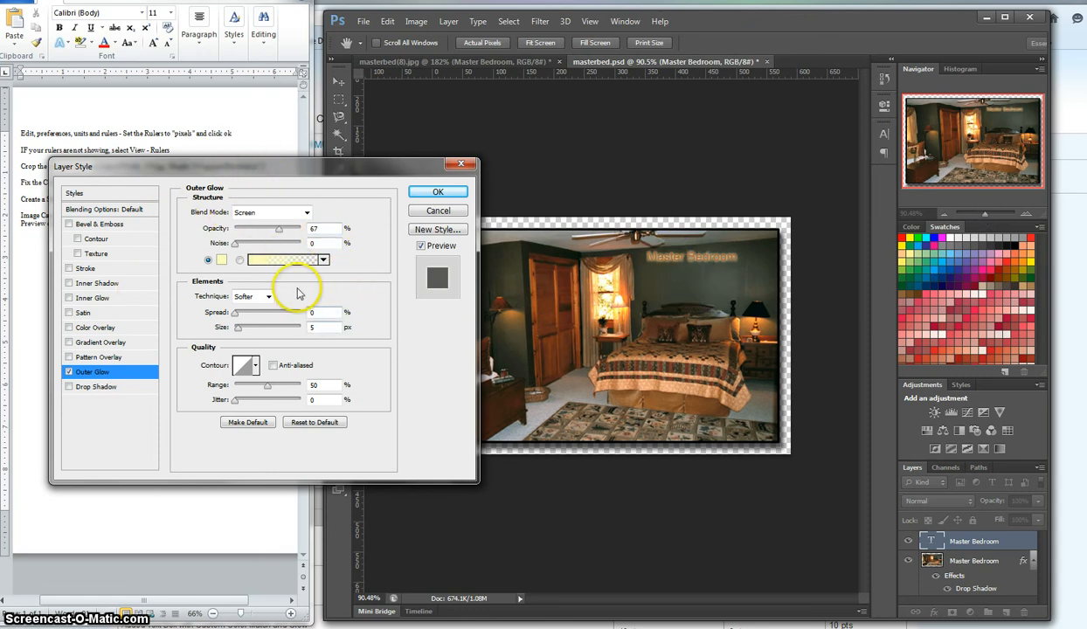
Try out different outer glow spreads and sizes, ending with a 12% spread and a 10 px size
left_click(235, 315)
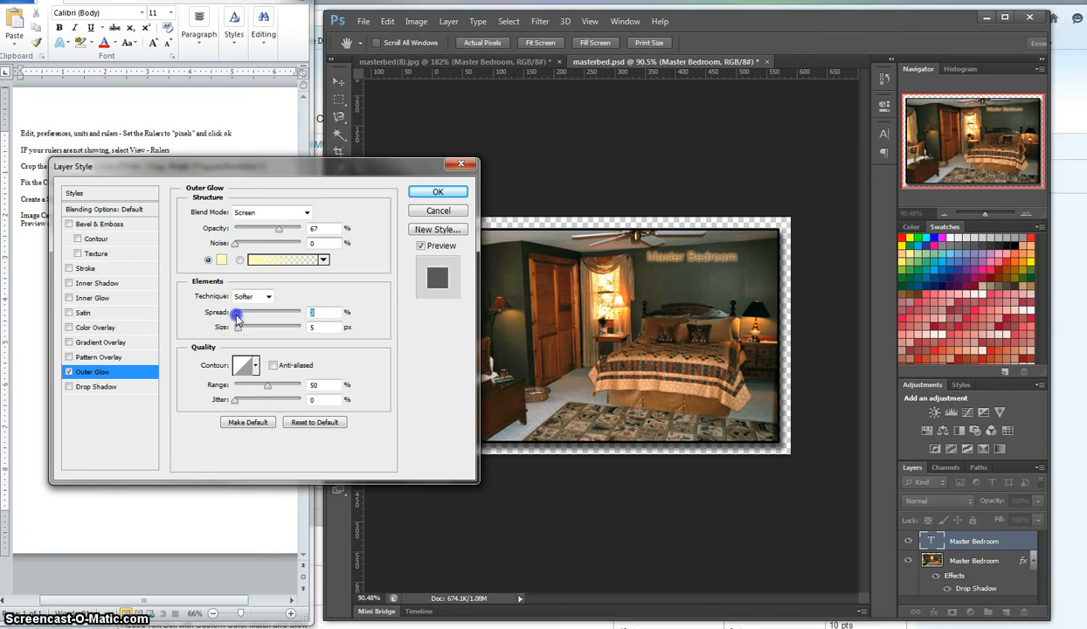
mouse_move(236, 316)
left_mouse_down()
mouse_move(288, 316)
mouse_move(234, 315)
mouse_move(248, 327)
mouse_move(231, 335)
left_mouse_up()
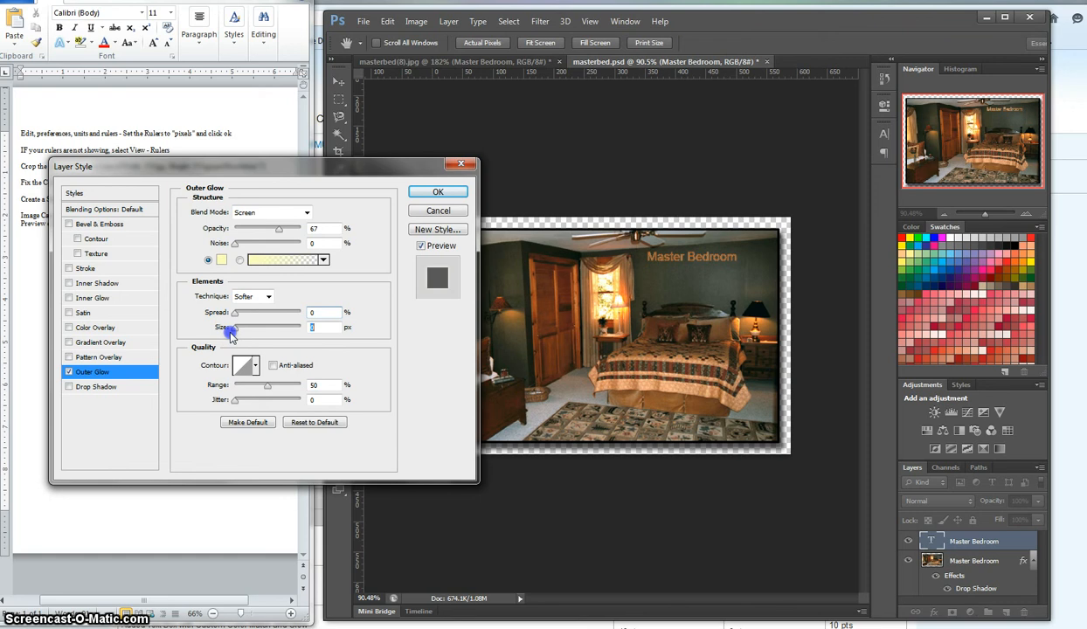
left_click_drag(237, 330, 237, 331)
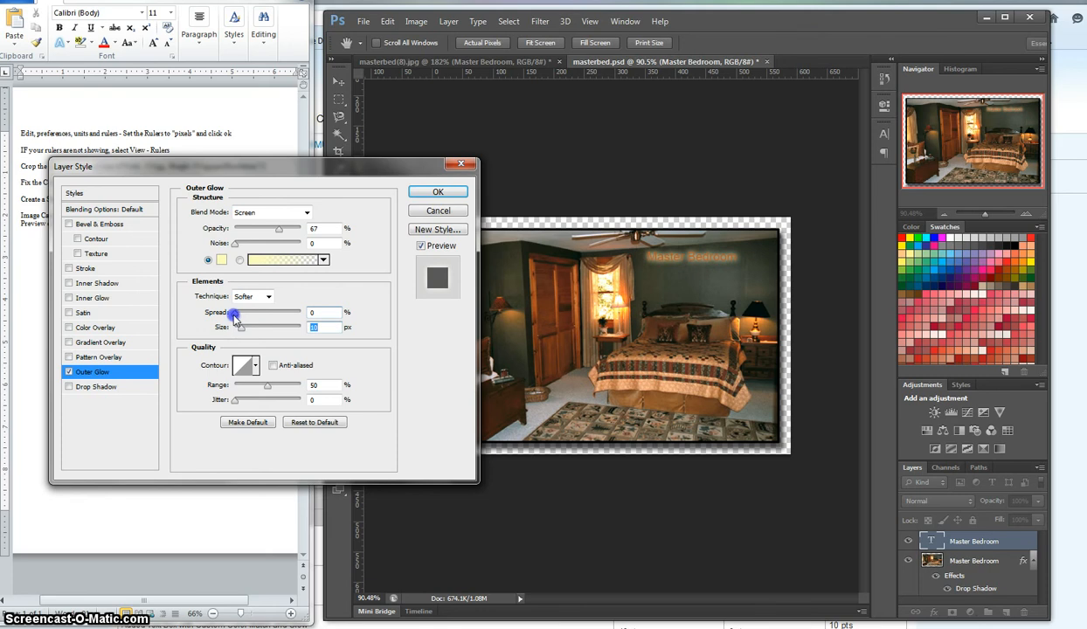
left_click_drag(234, 318, 236, 318)
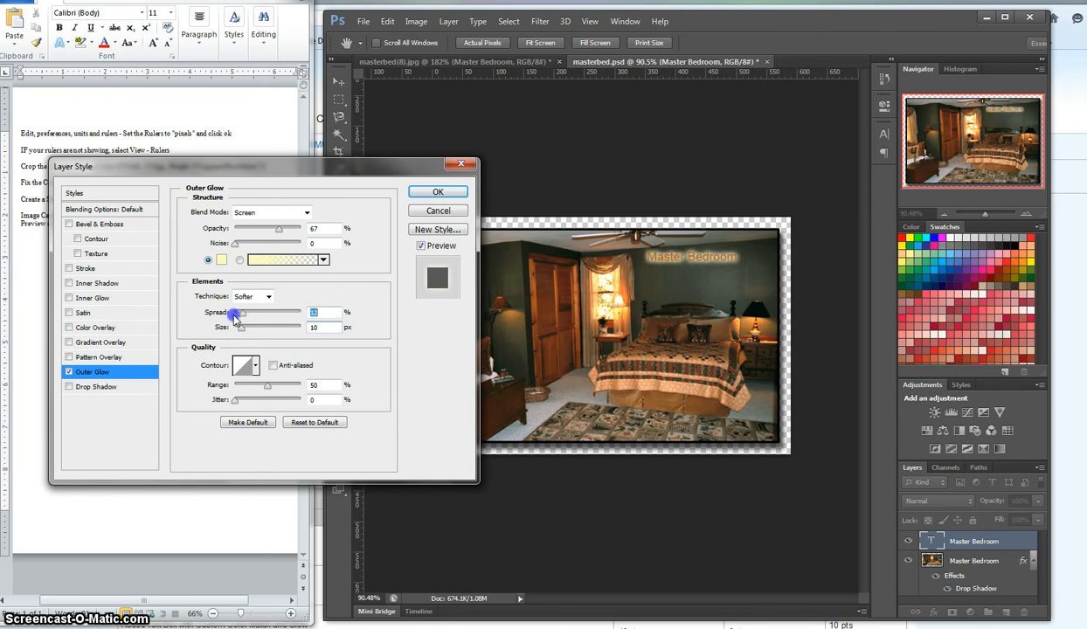
Set the outer glow's spread to 5%, its size to 13 px and its opacity to 49%
mouse_move(245, 318)
left_mouse_down()
mouse_move(232, 341)
mouse_move(247, 314)
left_mouse_up()
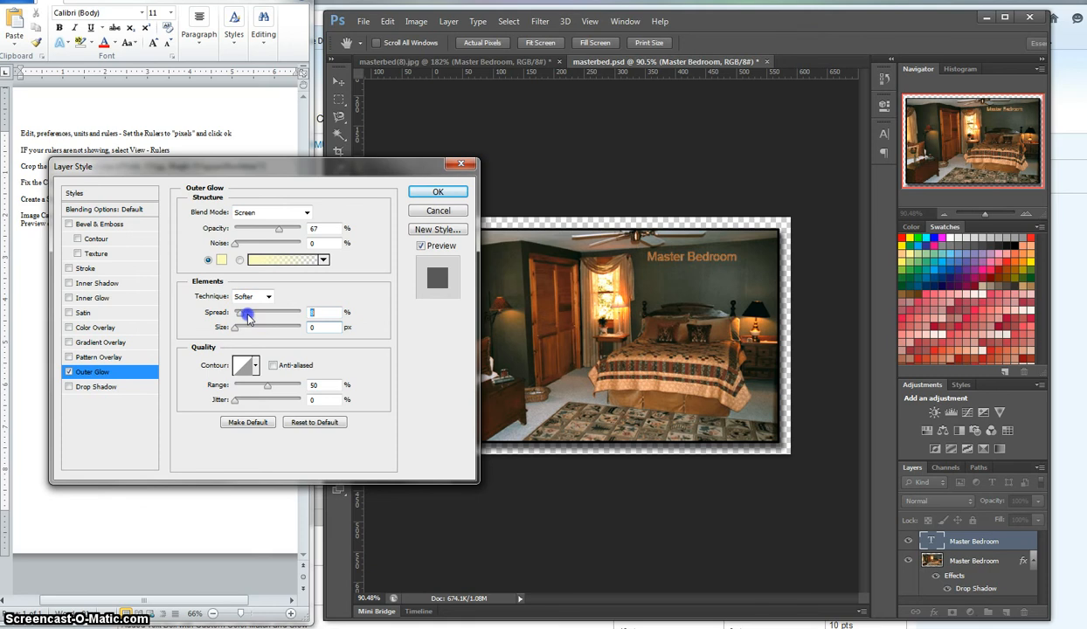
left_click(262, 318)
left_click_drag(234, 329, 242, 332)
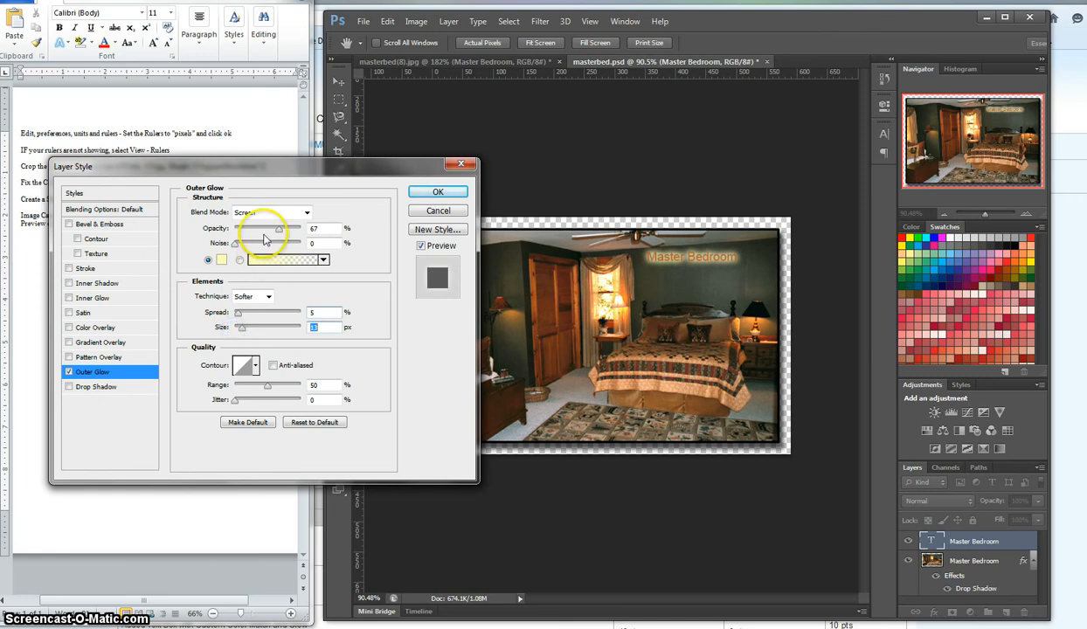
left_click_drag(279, 231, 278, 230)
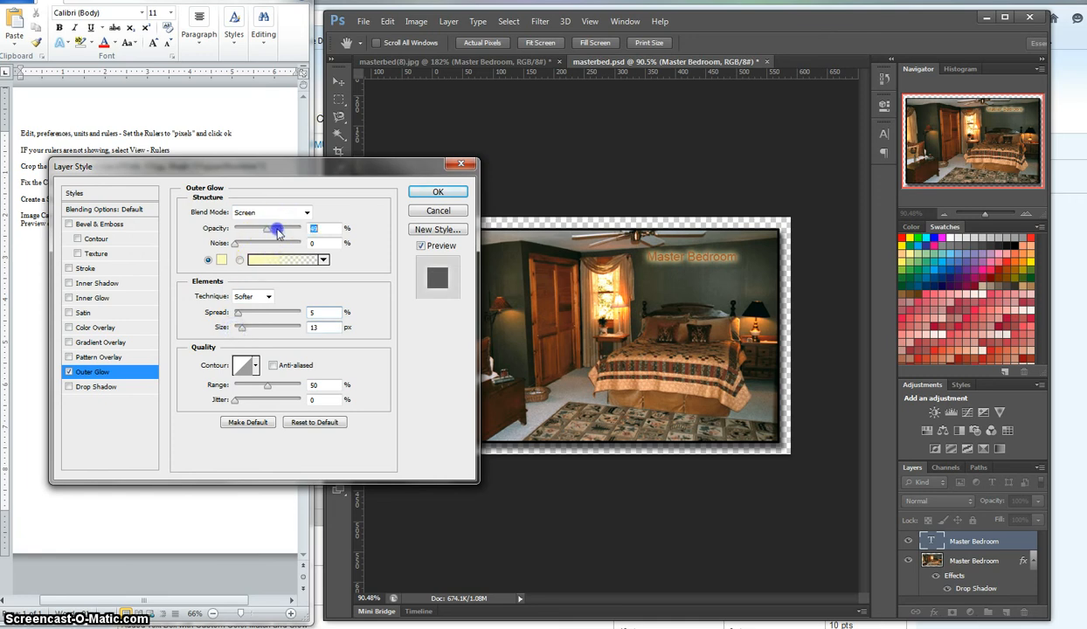
Change the outer glow colour to the grey 827c78, starting from a tone sampled from the bedroom carpet
left_click(221, 262)
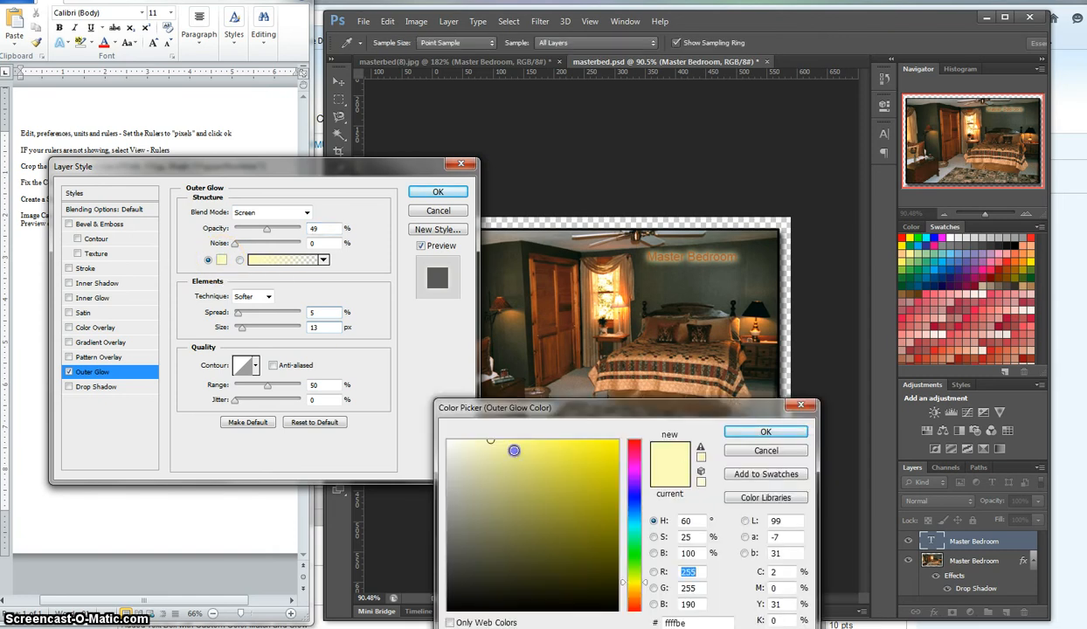
left_click(451, 446)
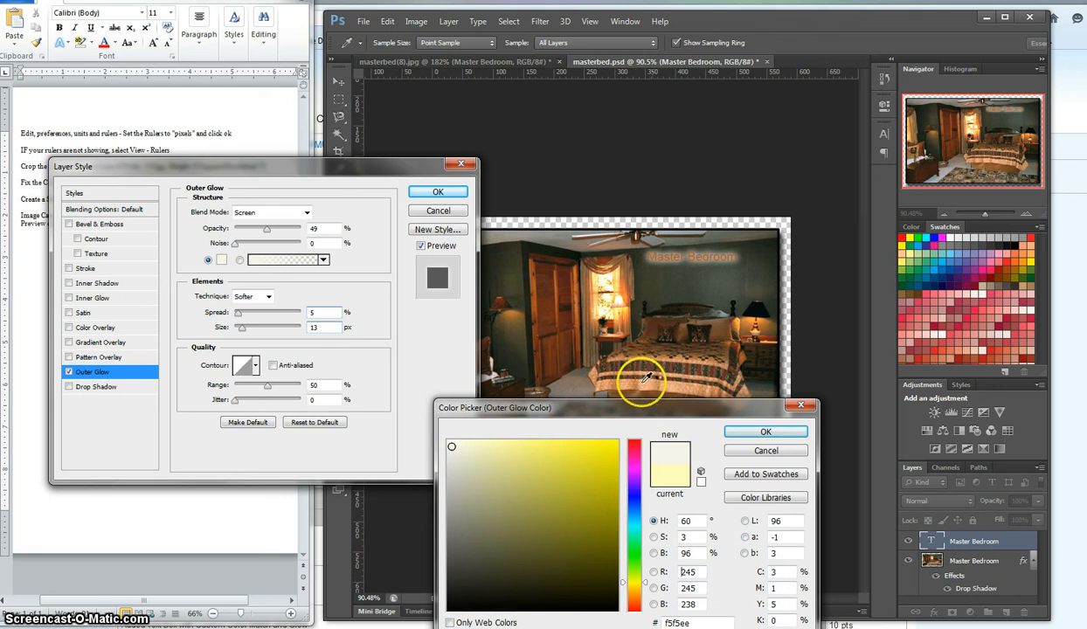
left_click(575, 386)
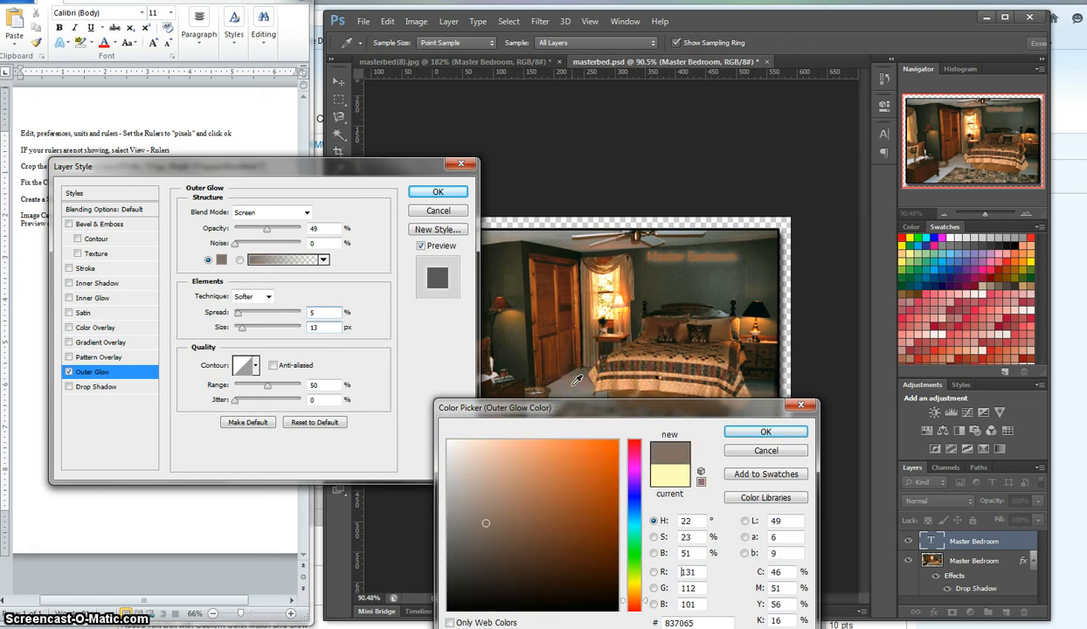
left_click(578, 381)
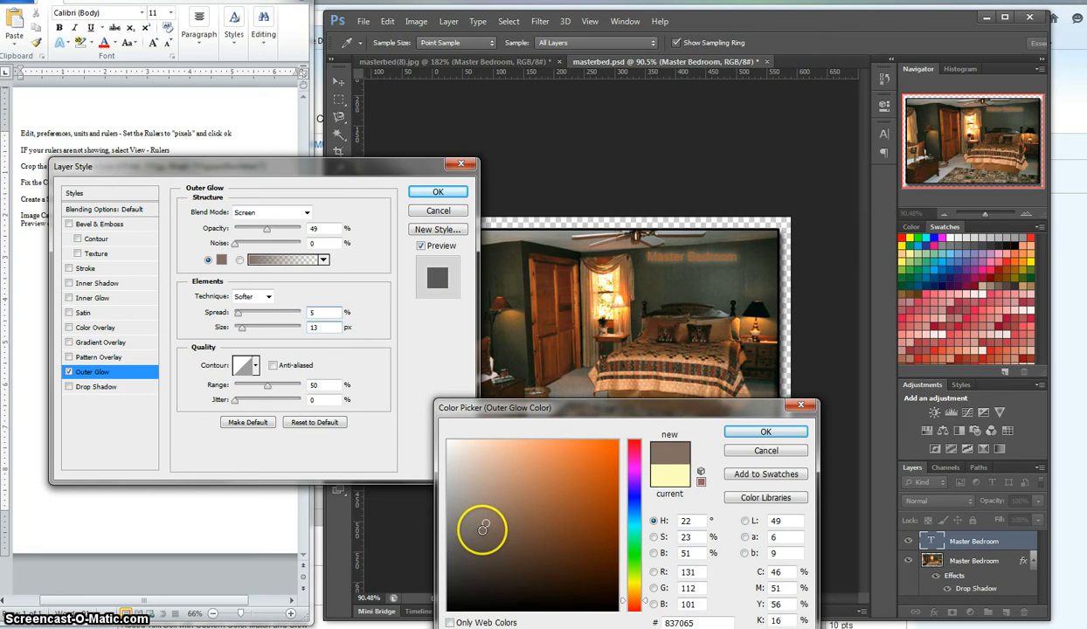
left_click(461, 525)
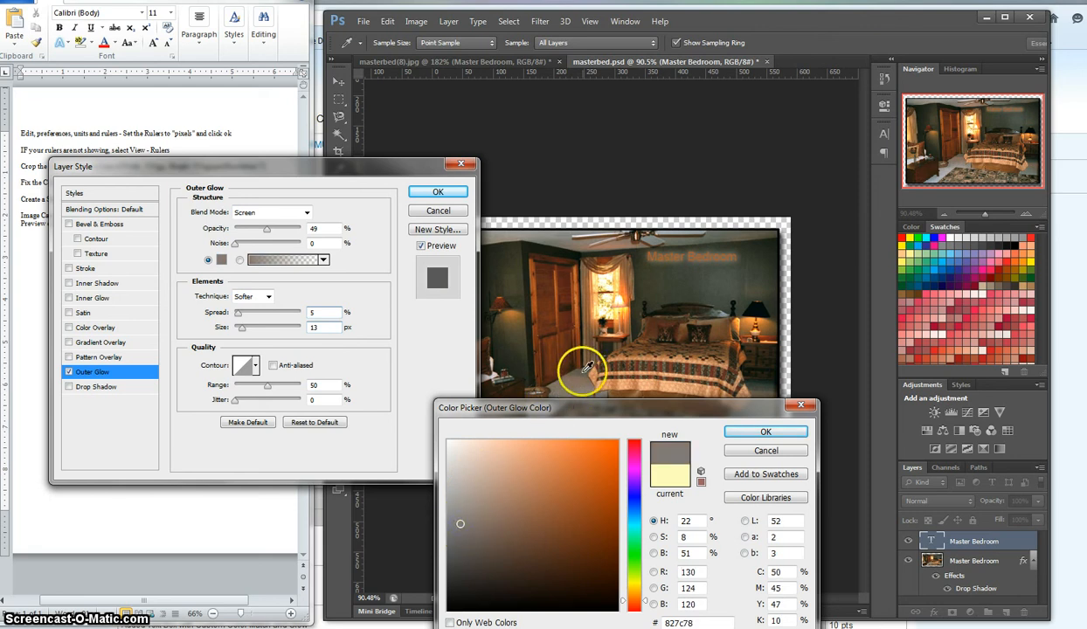
left_click(757, 434)
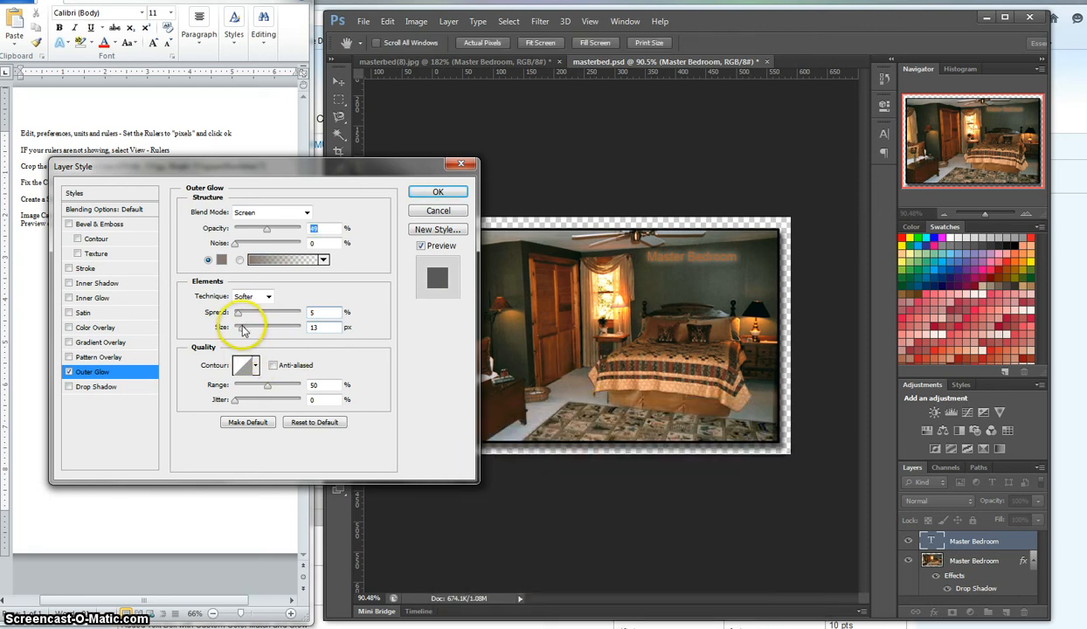
Change the outer glow colour to the pale cream f4e9c8 and set its spread to 7% and its size to 27 px
left_click_drag(244, 330, 246, 333)
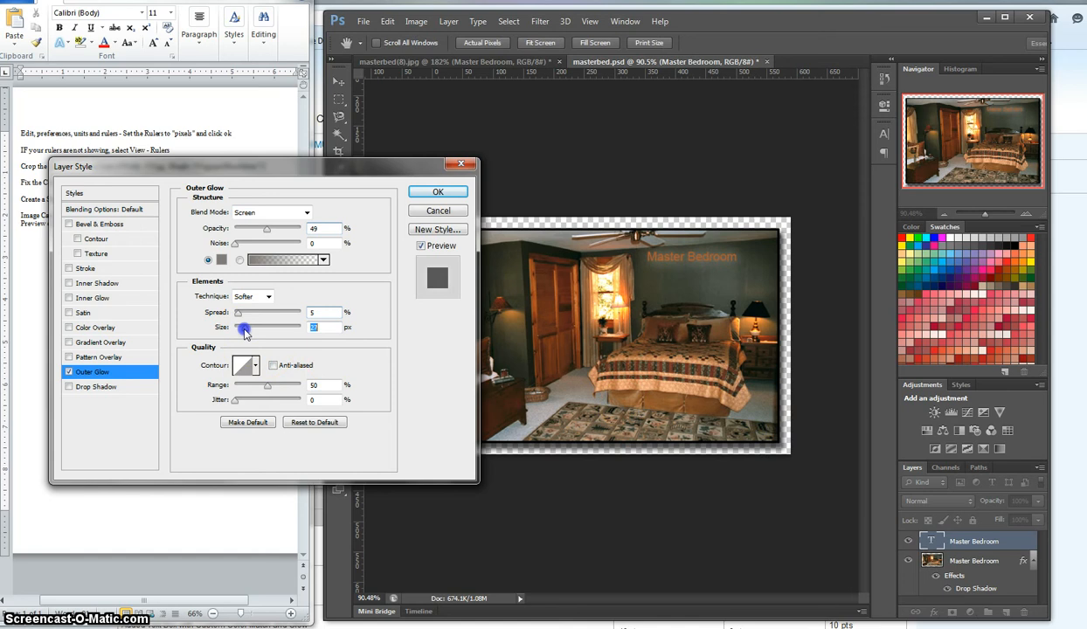
left_click(221, 259)
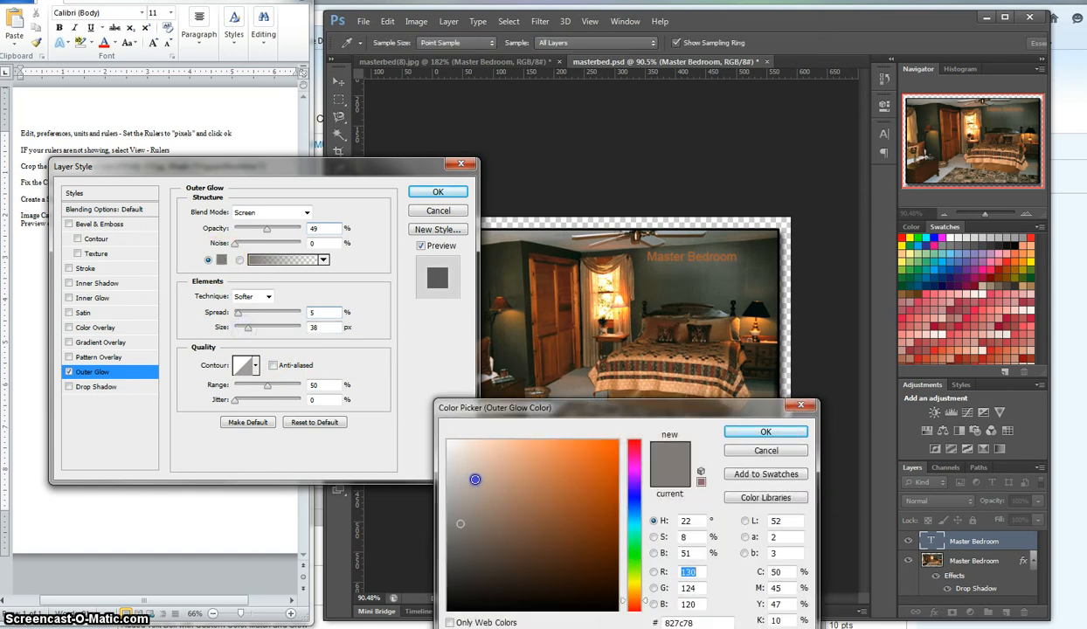
left_click_drag(570, 385, 576, 389)
left_click(475, 452)
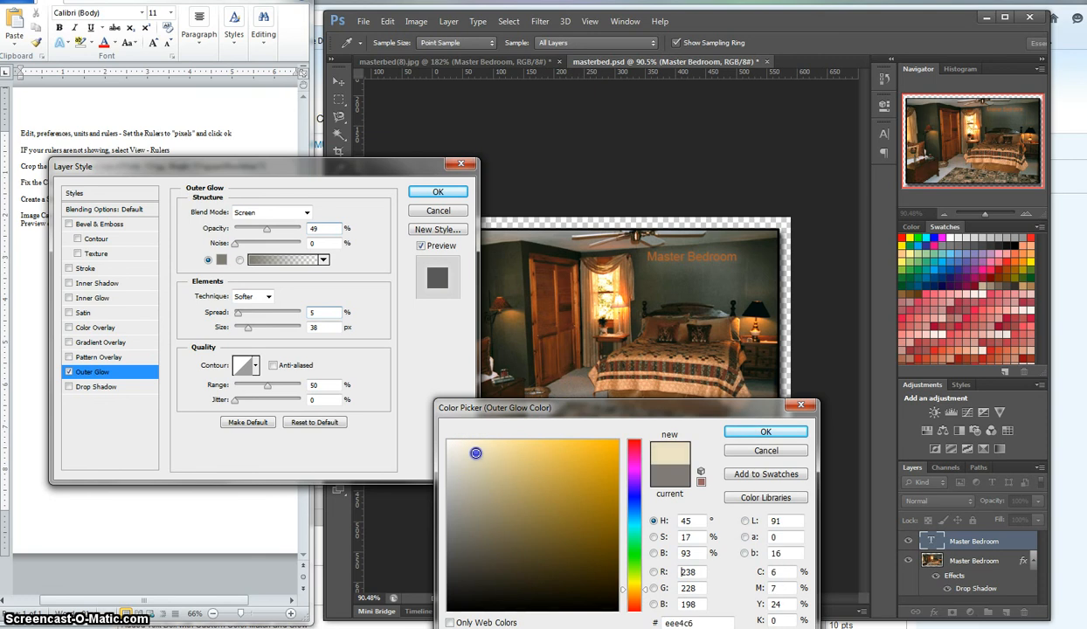
left_click(485, 454)
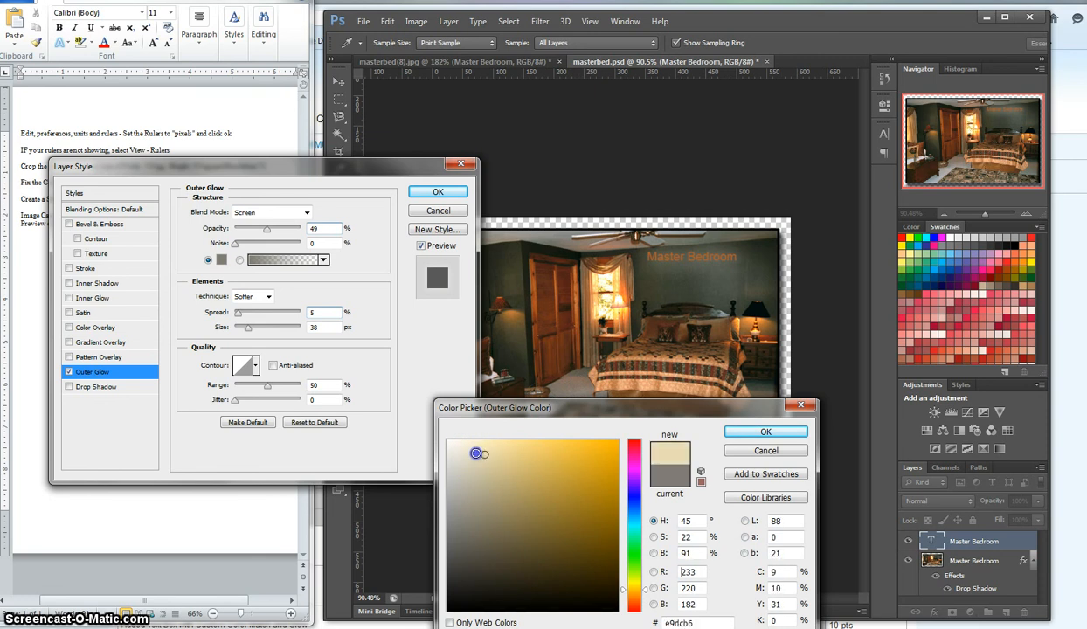
left_click_drag(485, 455, 483, 449)
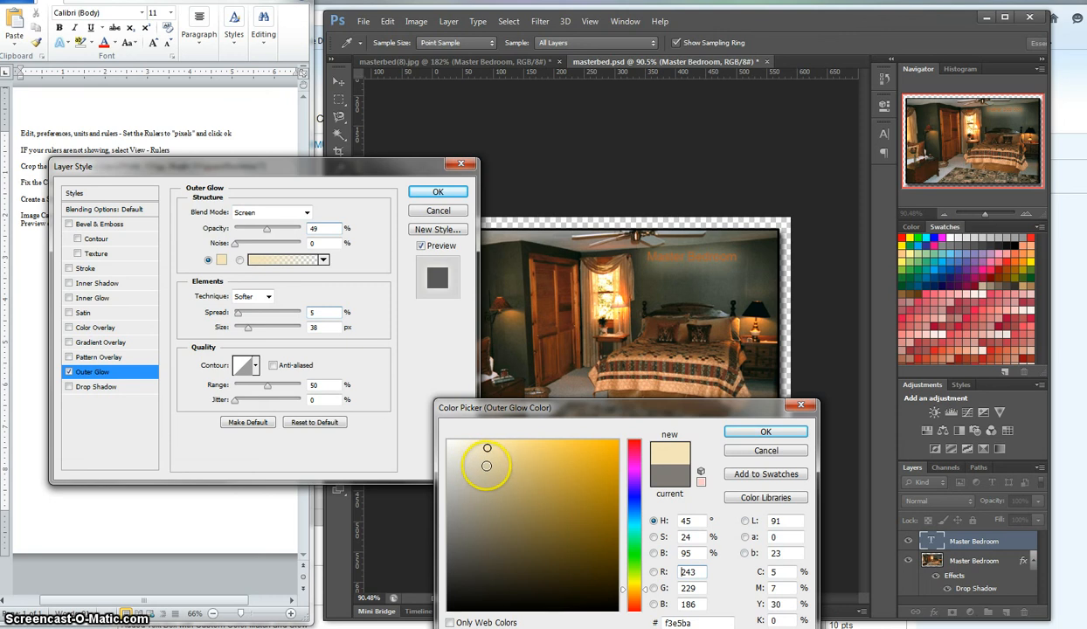
left_click(488, 466)
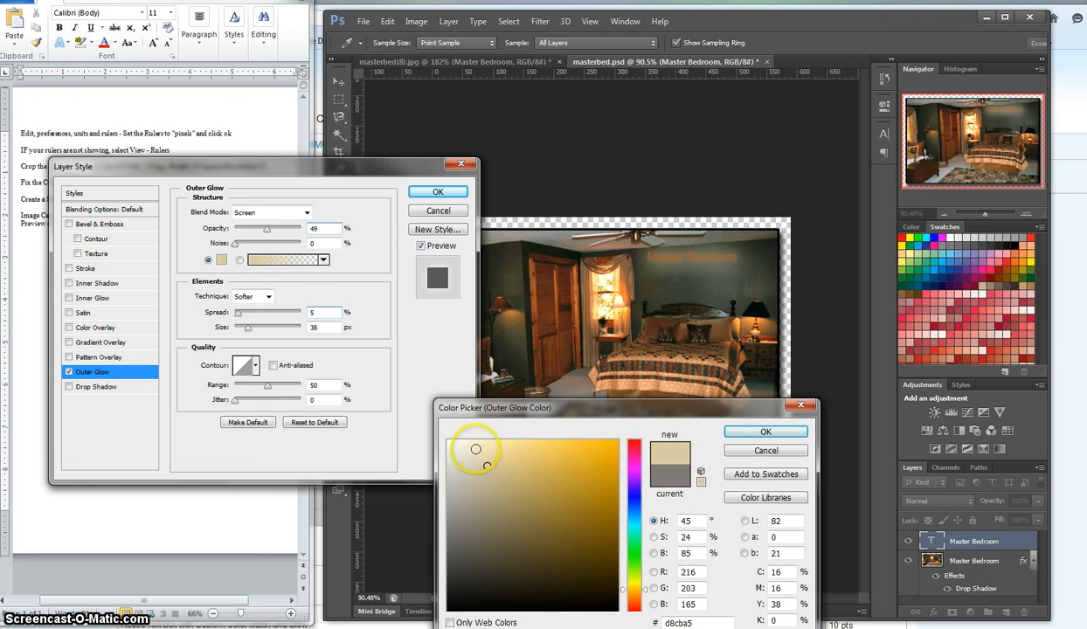
left_click(477, 447)
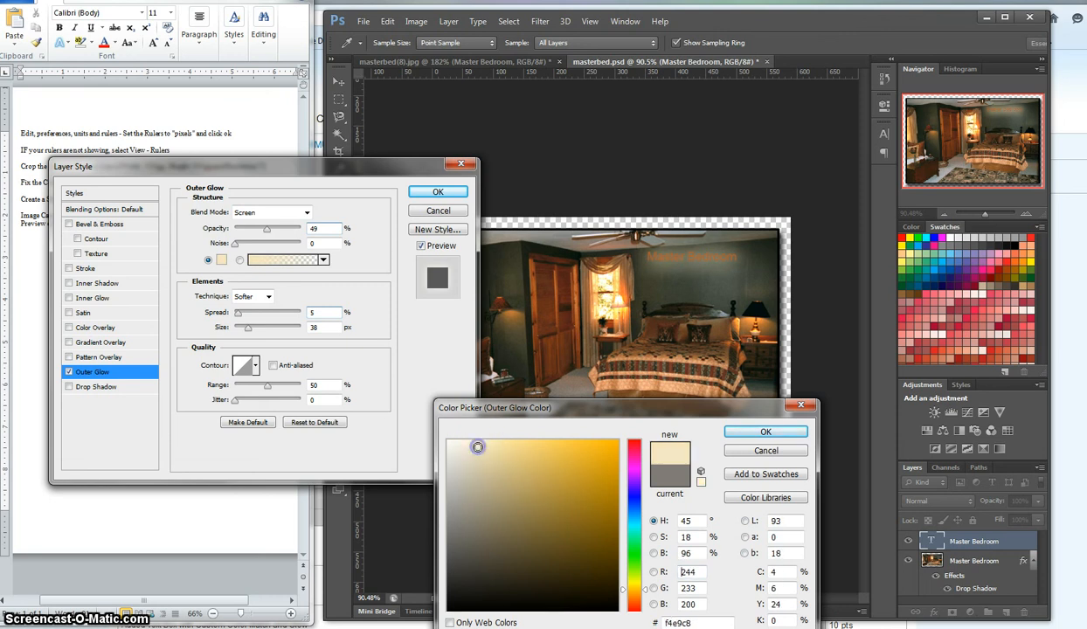
left_click(762, 432)
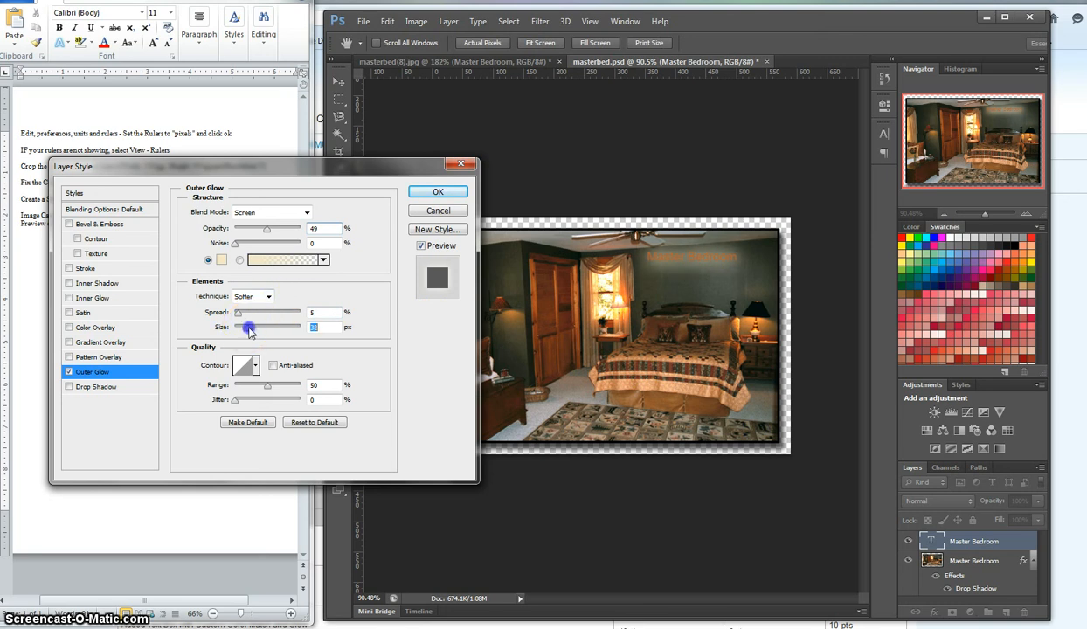
left_click_drag(249, 330, 249, 331)
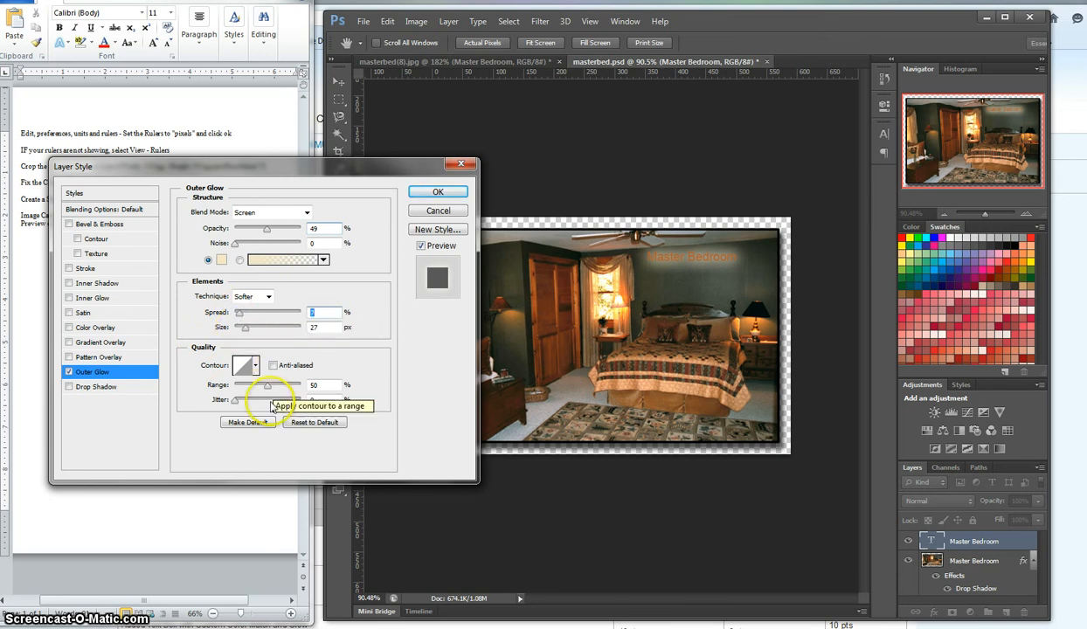
Try an inner glow and switch it off, and add a 1 px black stroke with Center position to the title
left_click(93, 298)
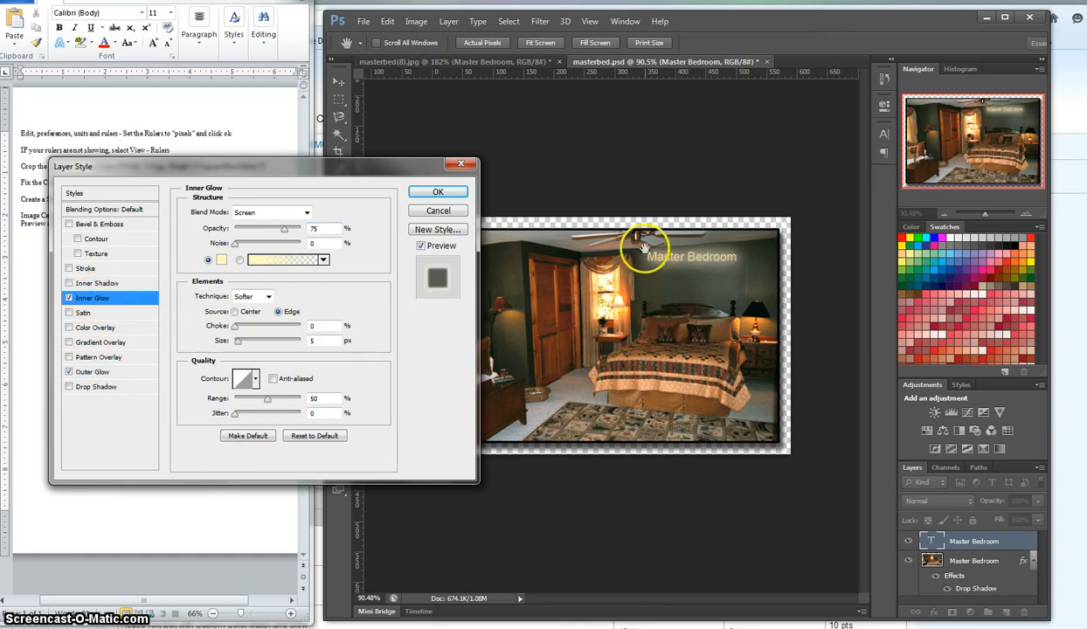
left_click(69, 298)
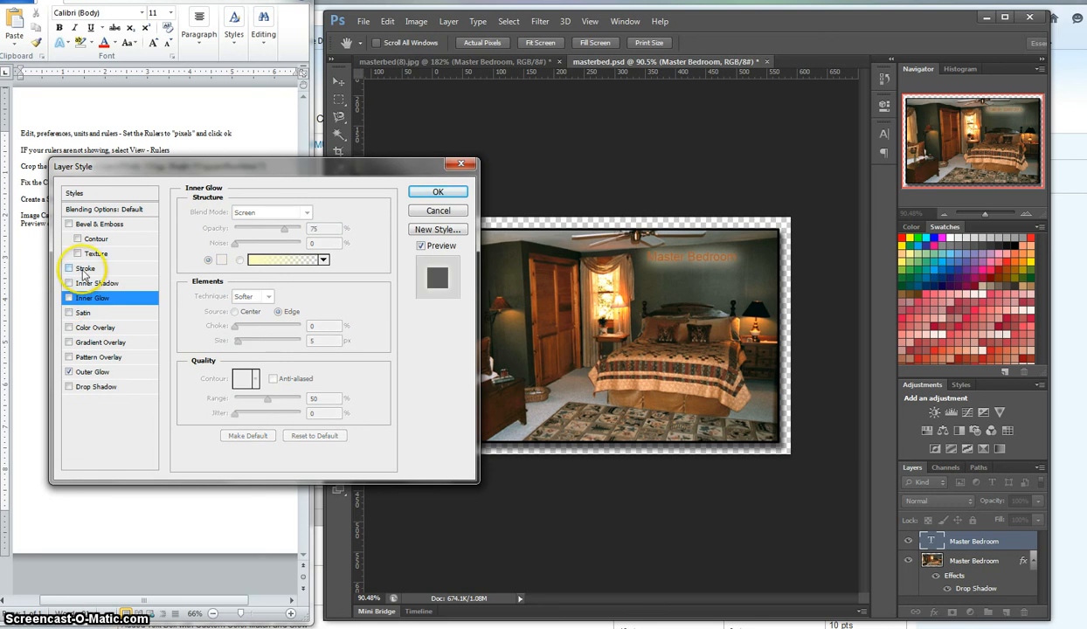
left_click(84, 271)
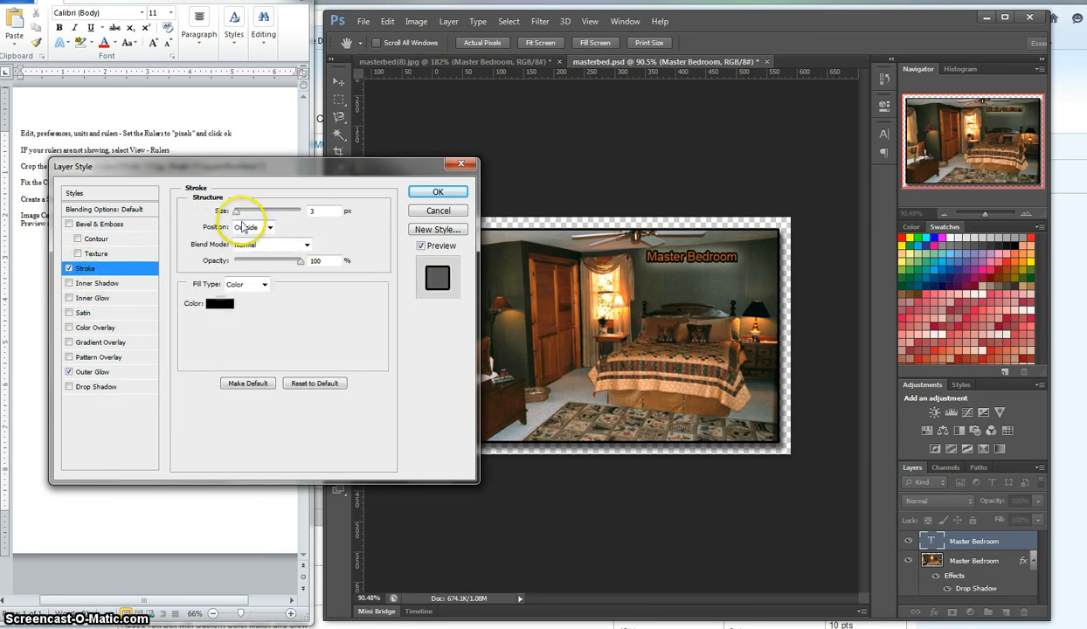
left_click_drag(236, 214, 235, 215)
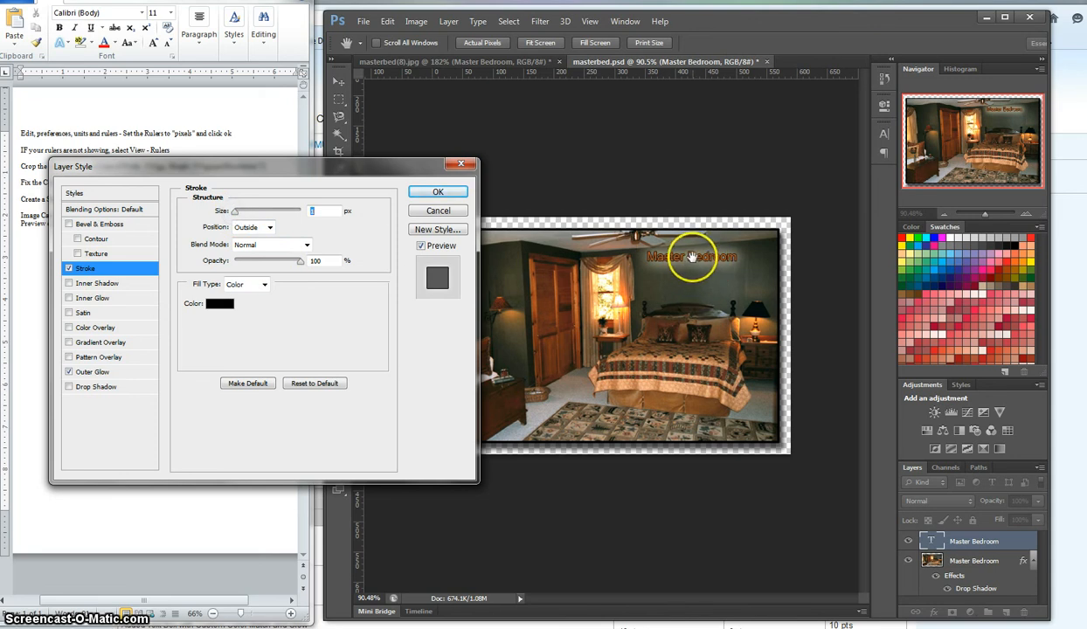
left_click(269, 228)
left_click(245, 253)
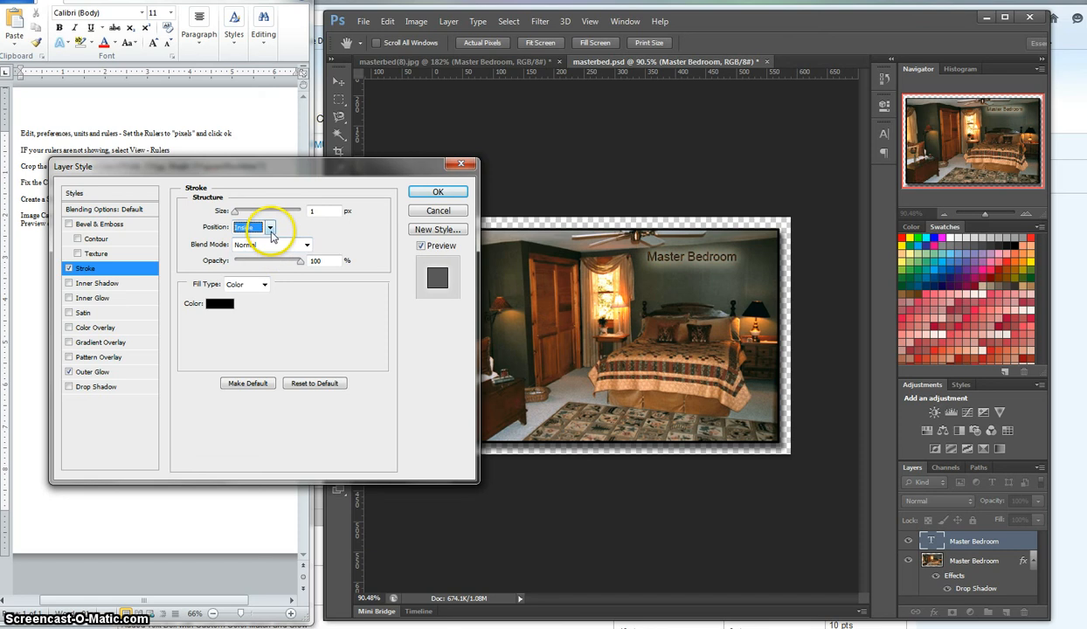
left_click(271, 229)
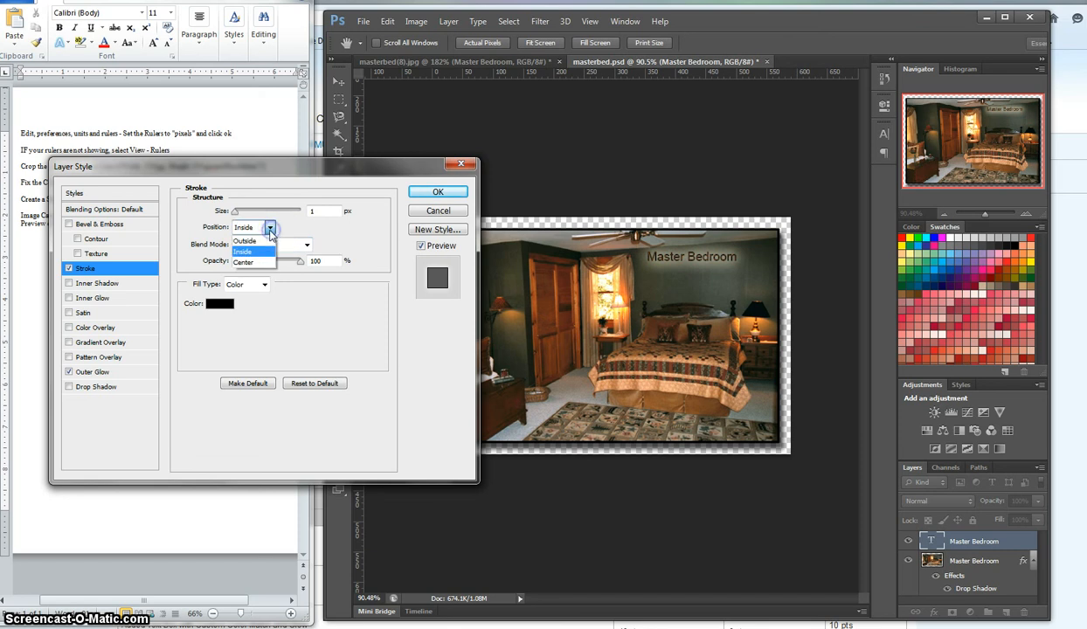
left_click(254, 243)
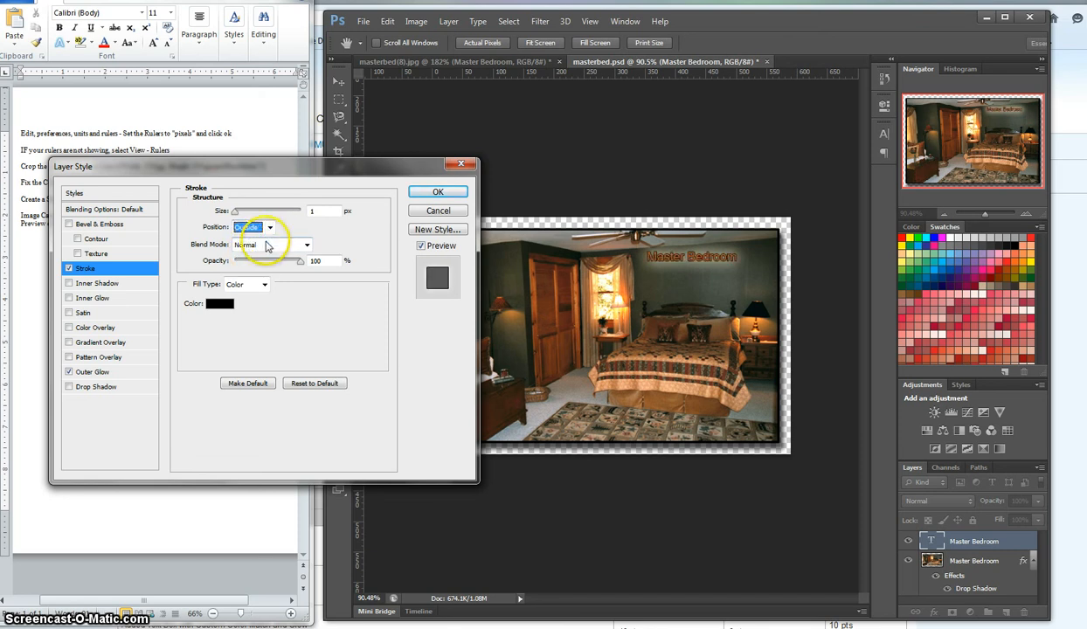
left_click(269, 229)
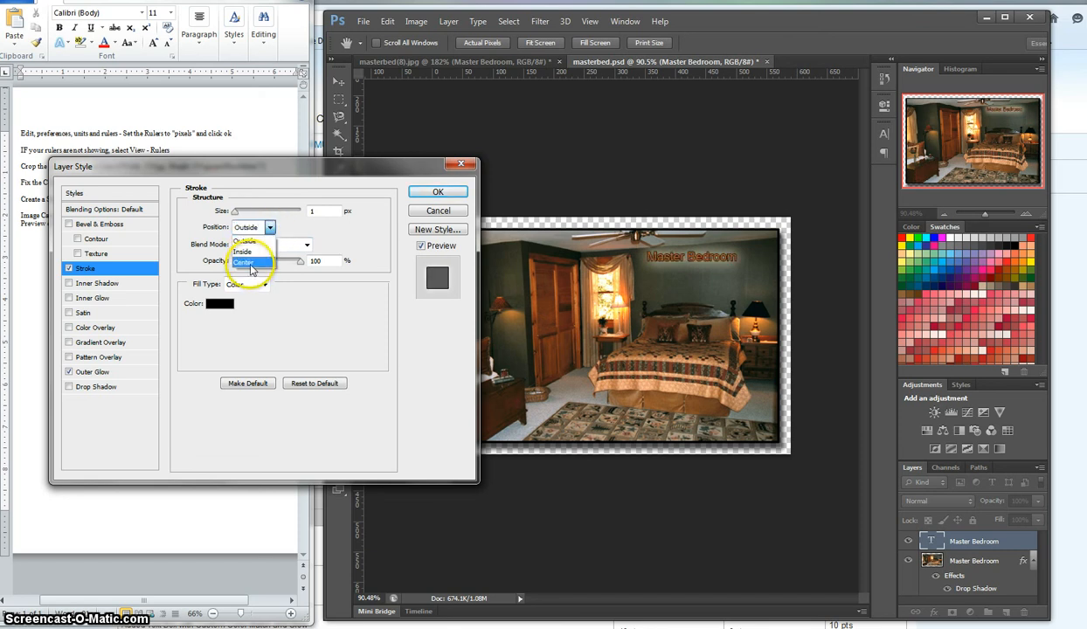
left_click(252, 265)
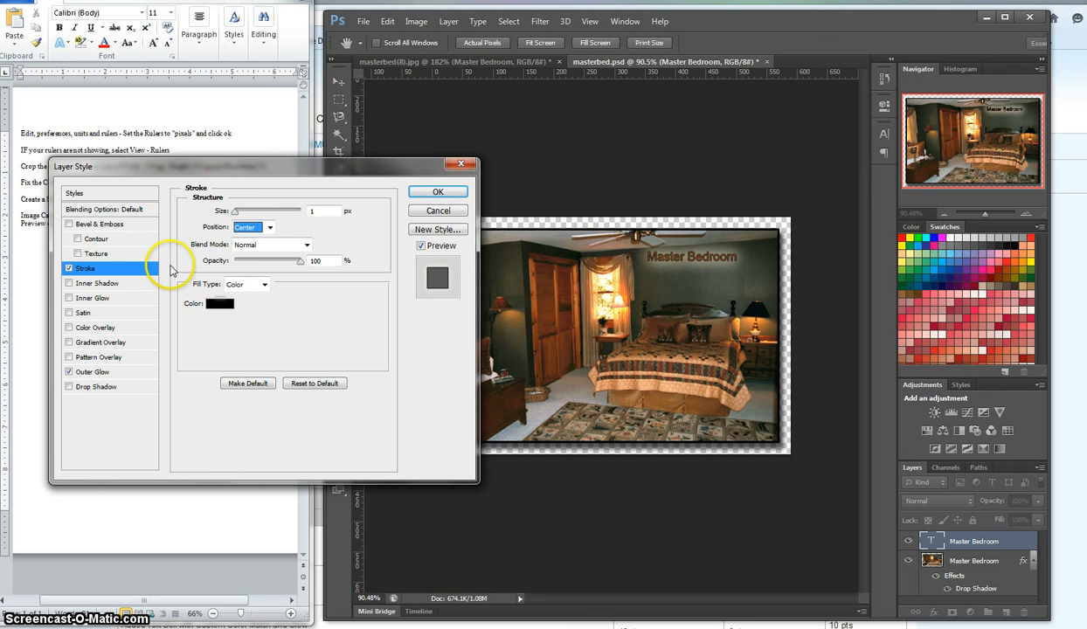
Add a drop shadow with 5 px distance, 6% spread and 16 px size, adjust its light angle, and apply the layer style
left_click(95, 388)
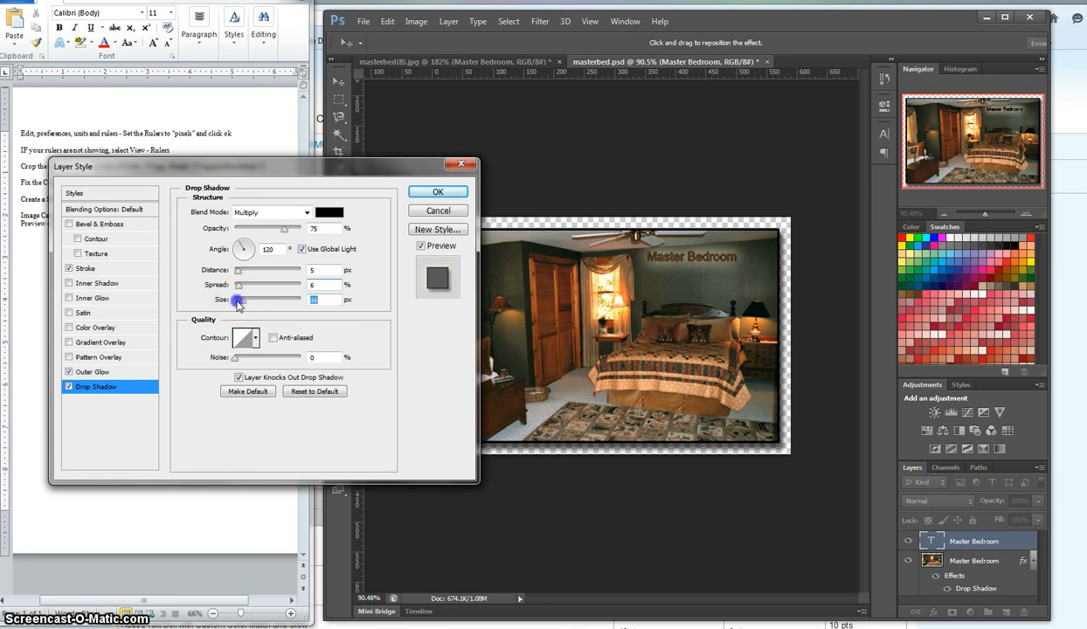
left_click(237, 272)
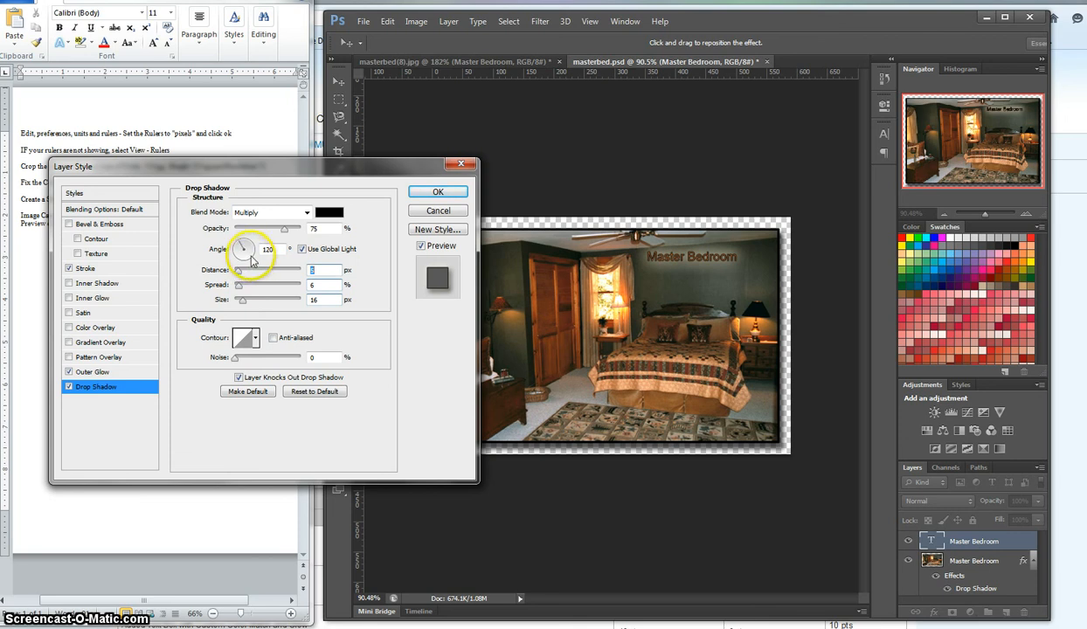
left_click(252, 260)
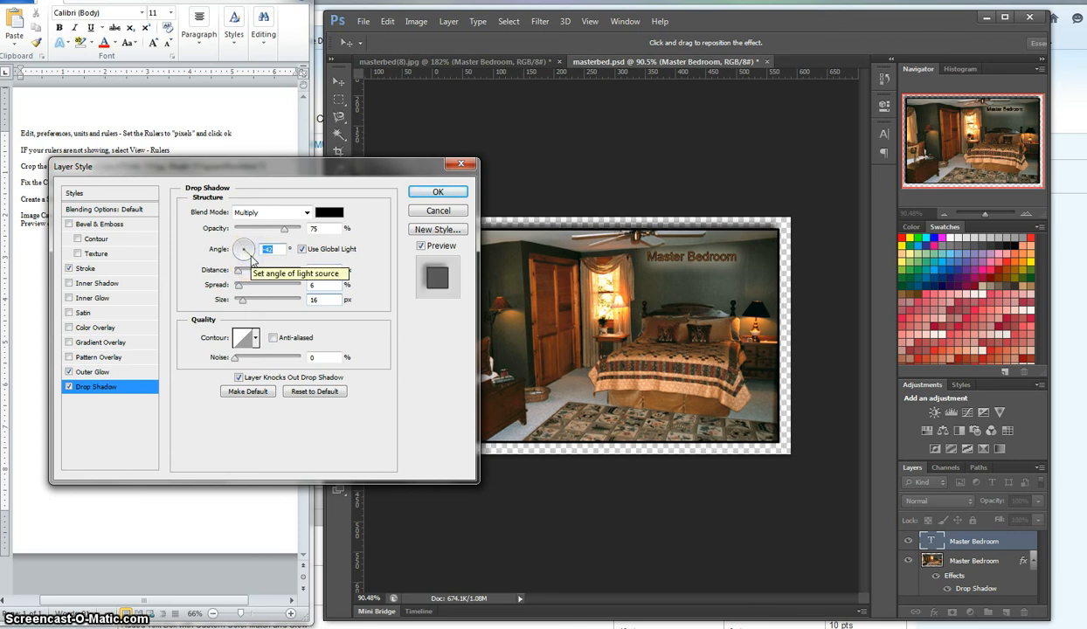
left_click(243, 248)
left_click(239, 248)
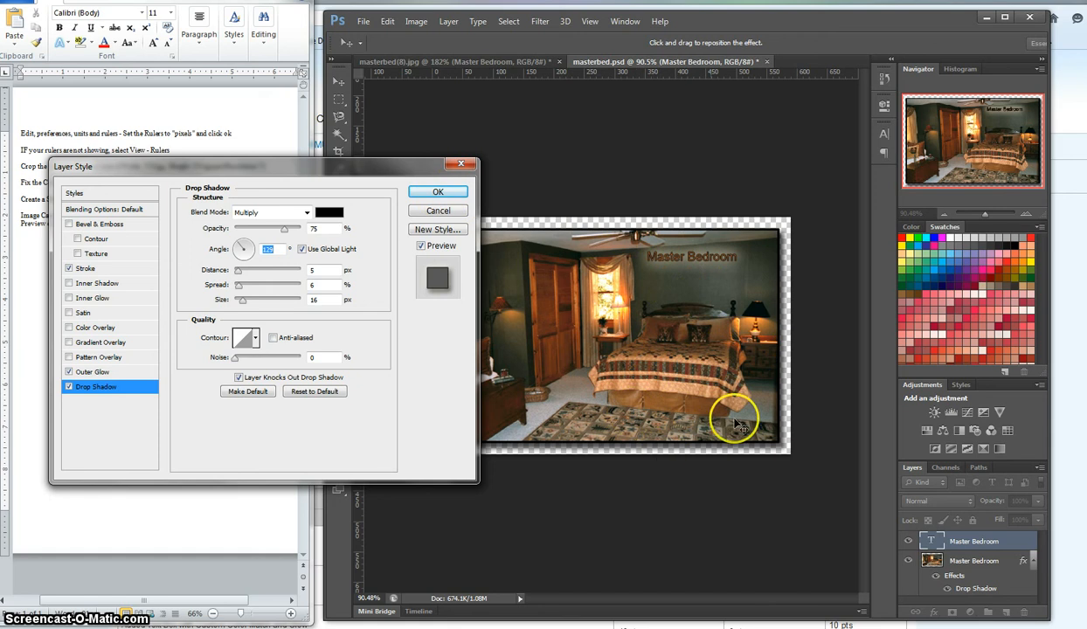
left_click(440, 194)
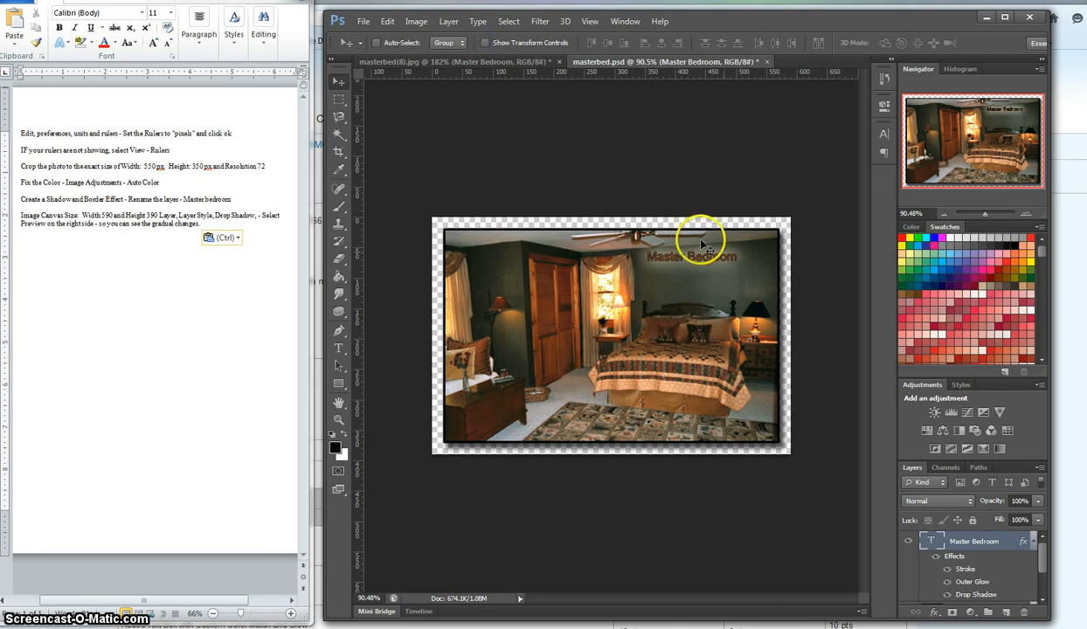
Move the "Master Bedroom" title slightly down and right on the wall above the bed and save masterbed.psd
left_click_drag(696, 259, 715, 283)
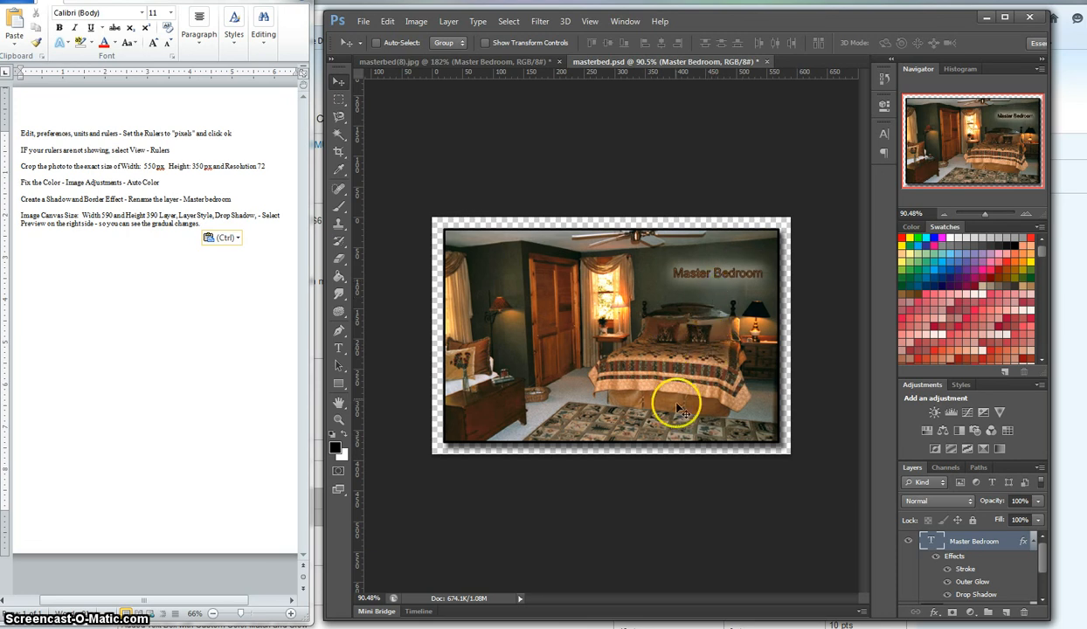
left_click(364, 22)
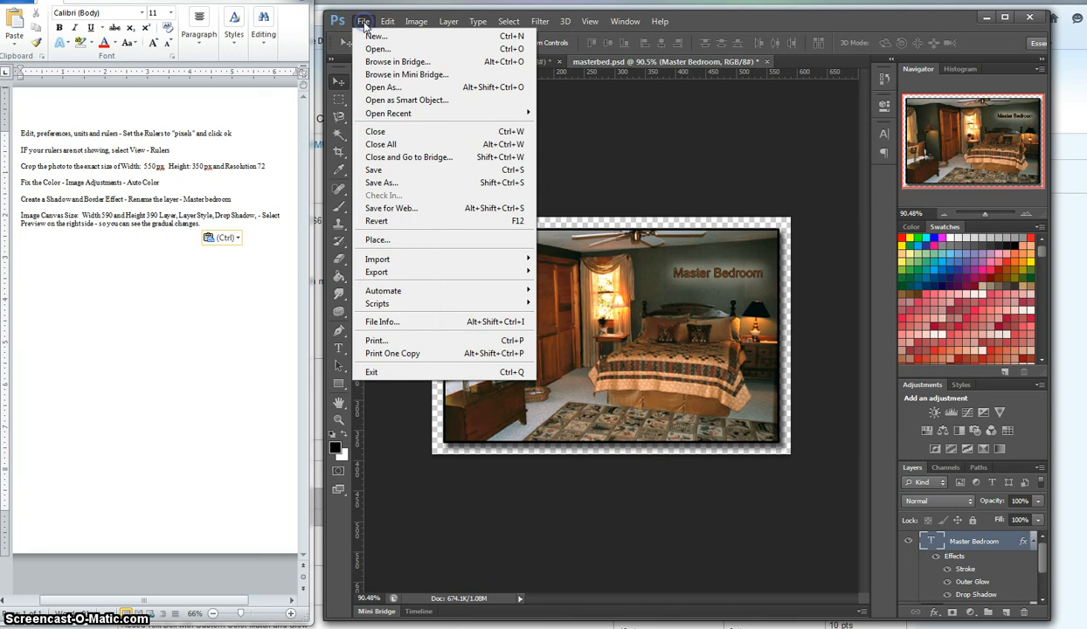
left_click(380, 172)
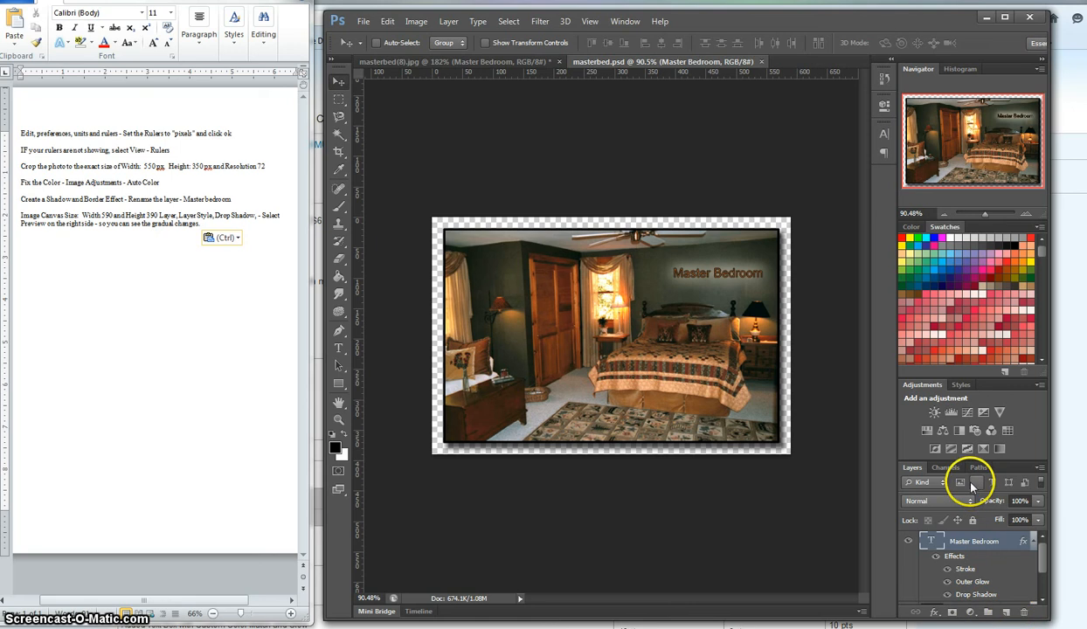
Enlarge the layer list and hide and reshow the text layer and the photo layer to compare their contents
left_click_drag(966, 458, 962, 356)
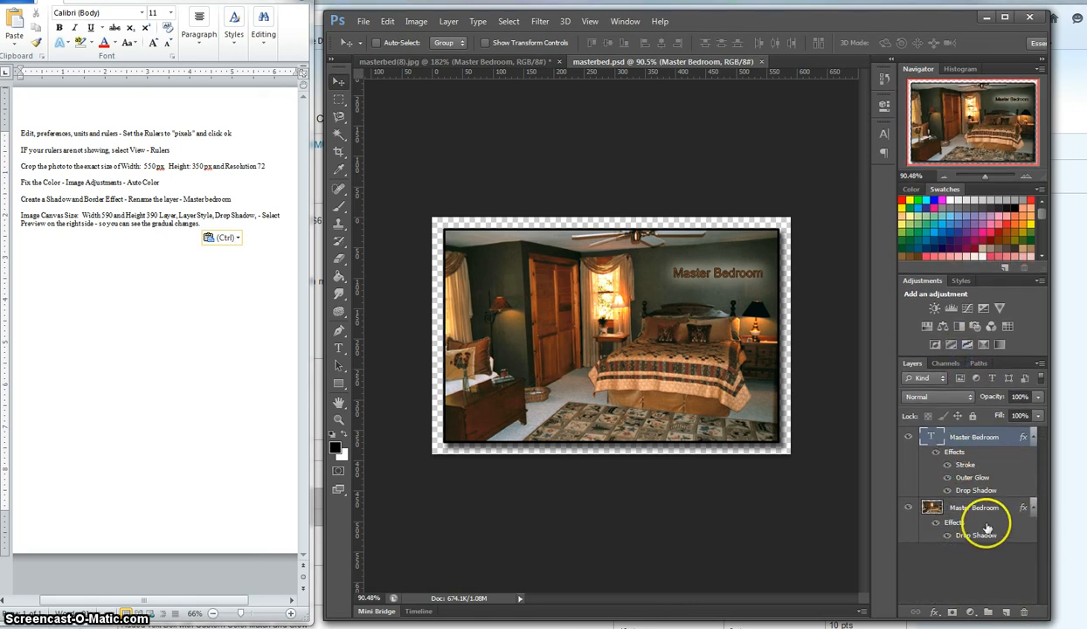
left_click(908, 437)
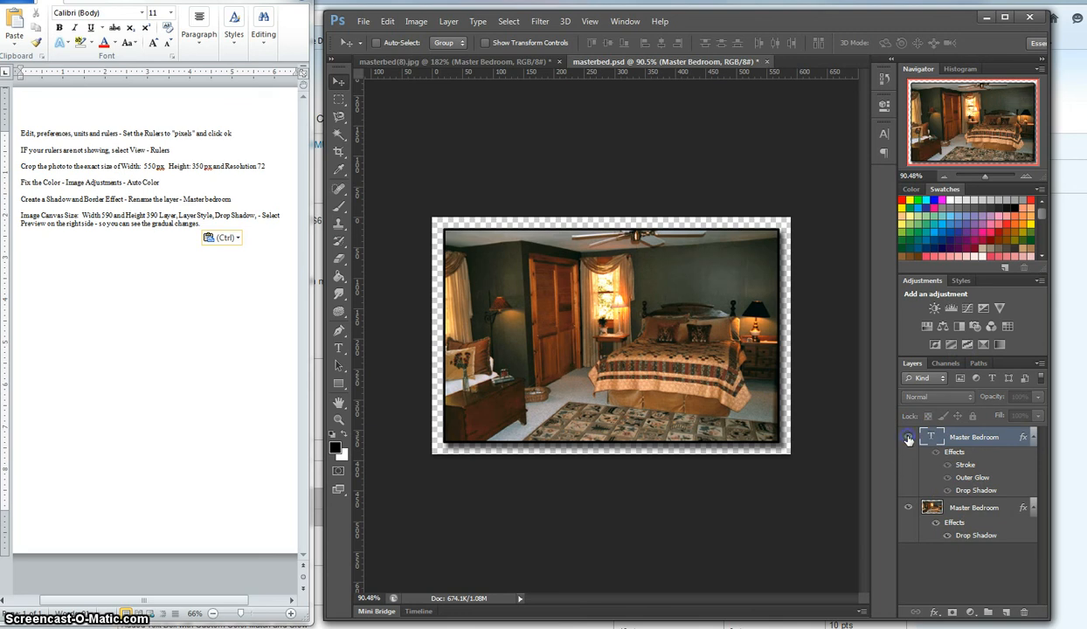
left_click(907, 438)
left_click(907, 509)
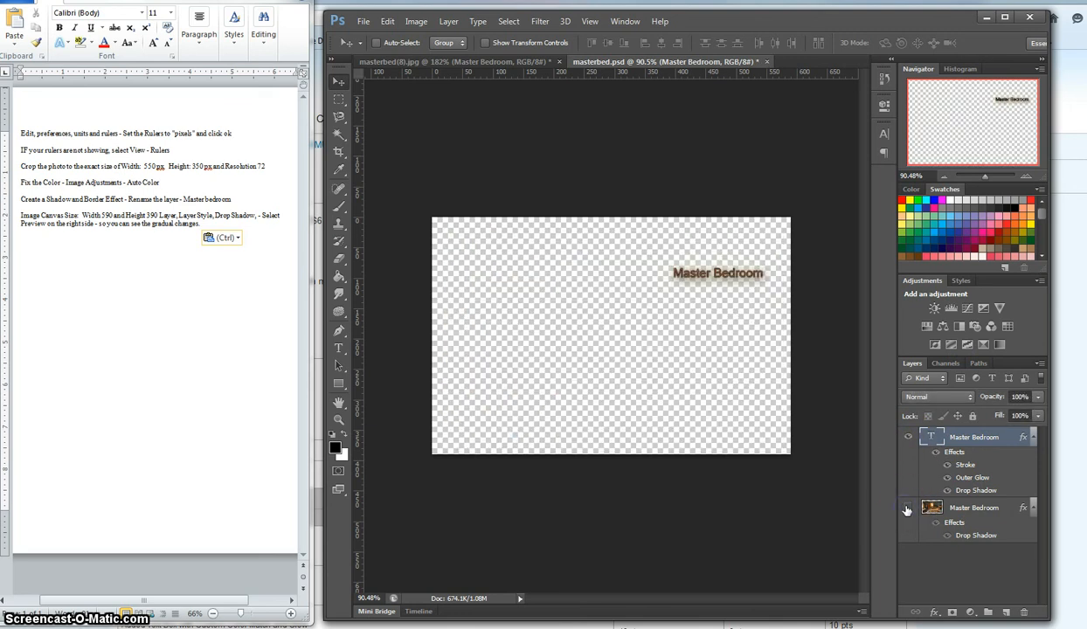
left_click(906, 509)
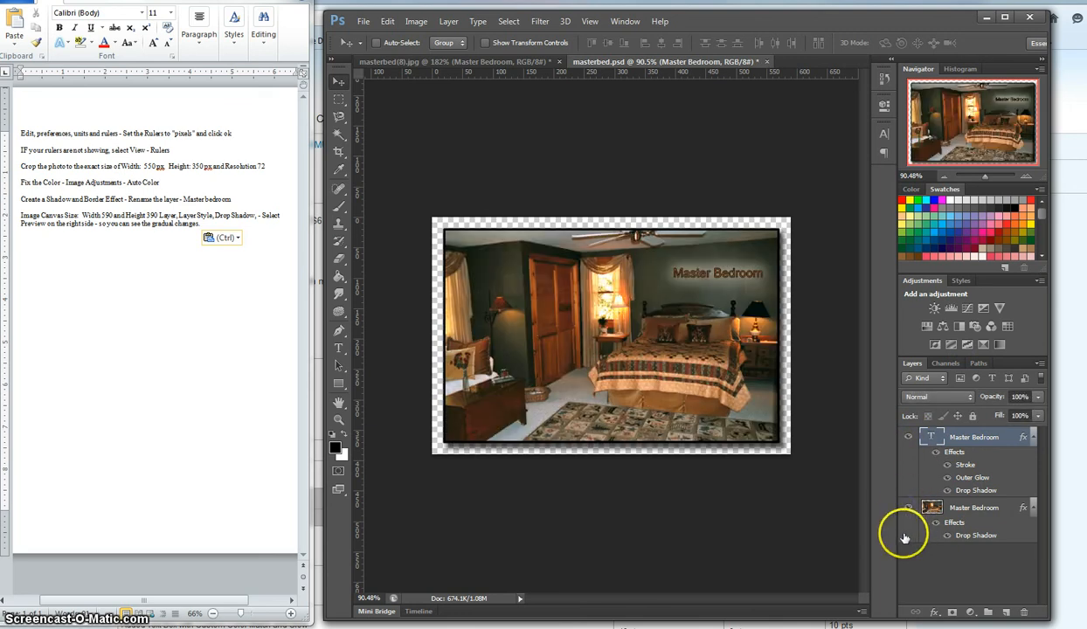